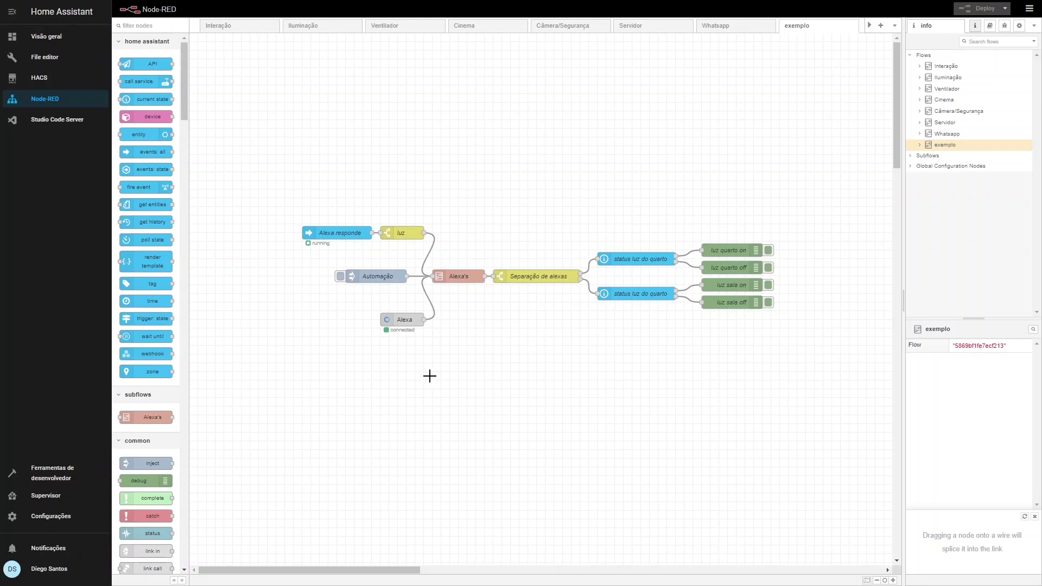
View the installed integrations, and browse the files of the config folder in the File editor.
click(50, 518)
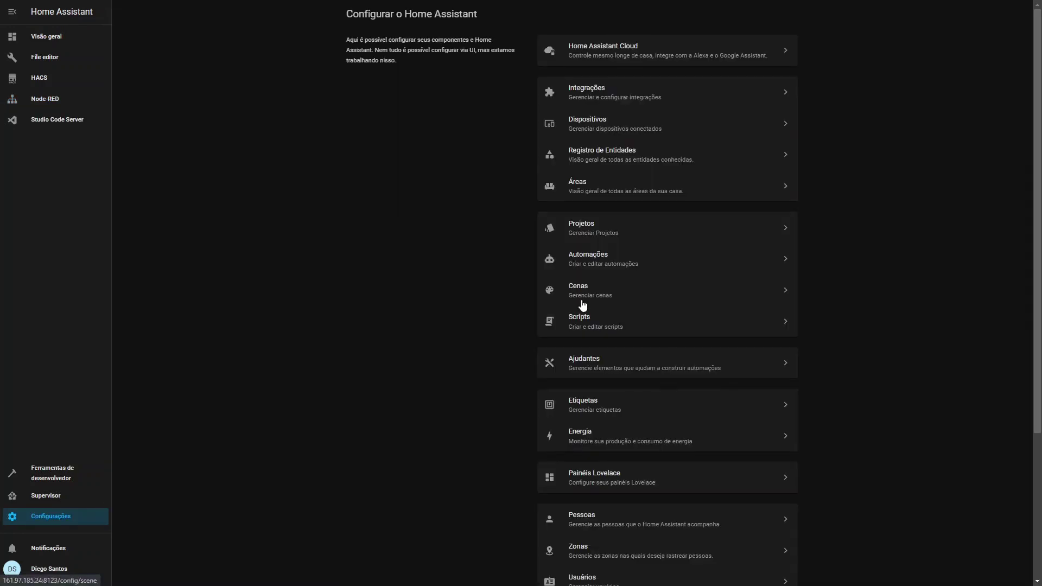
click(618, 92)
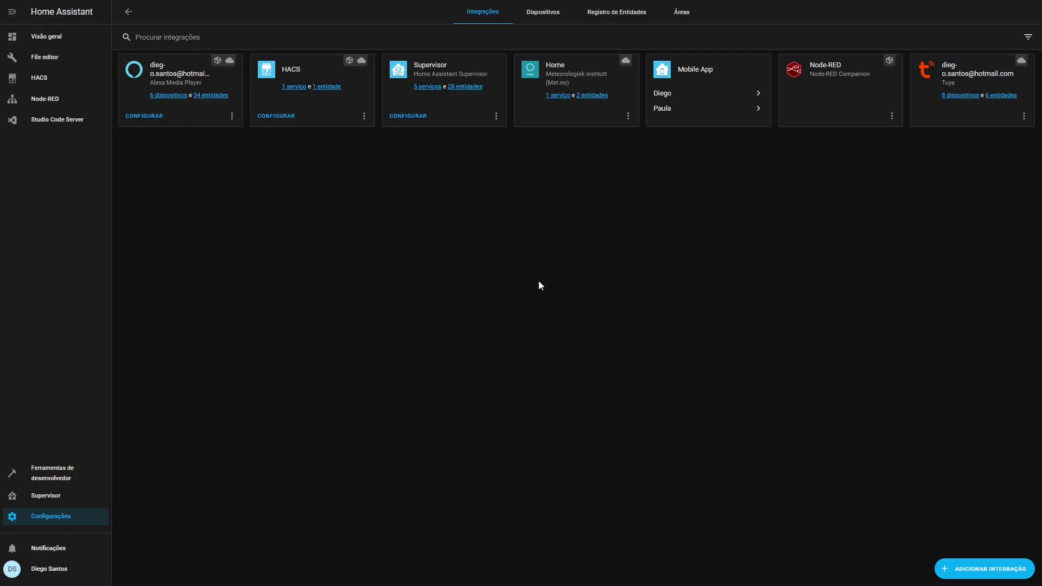
click(47, 60)
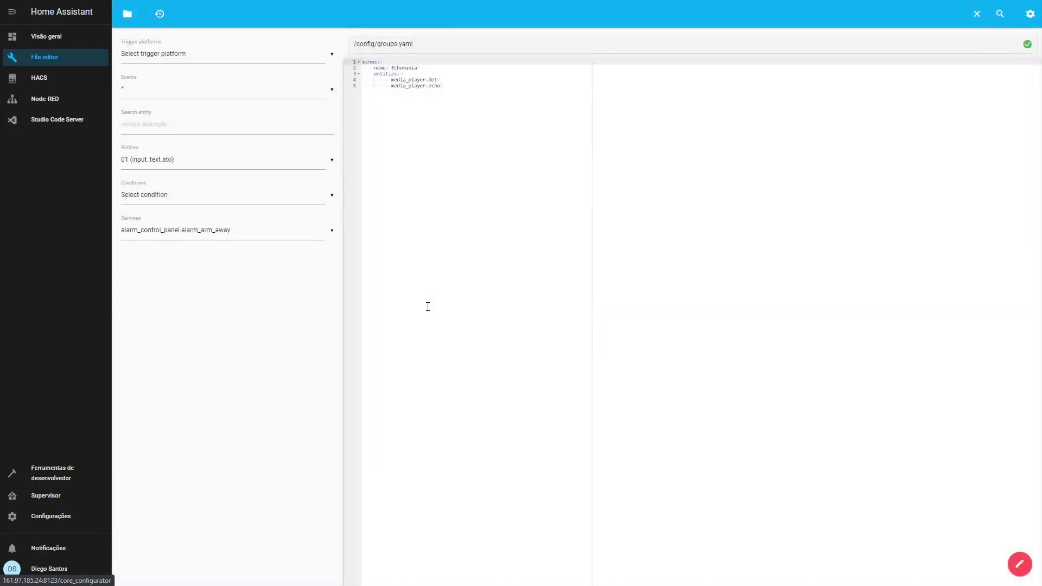
click(128, 14)
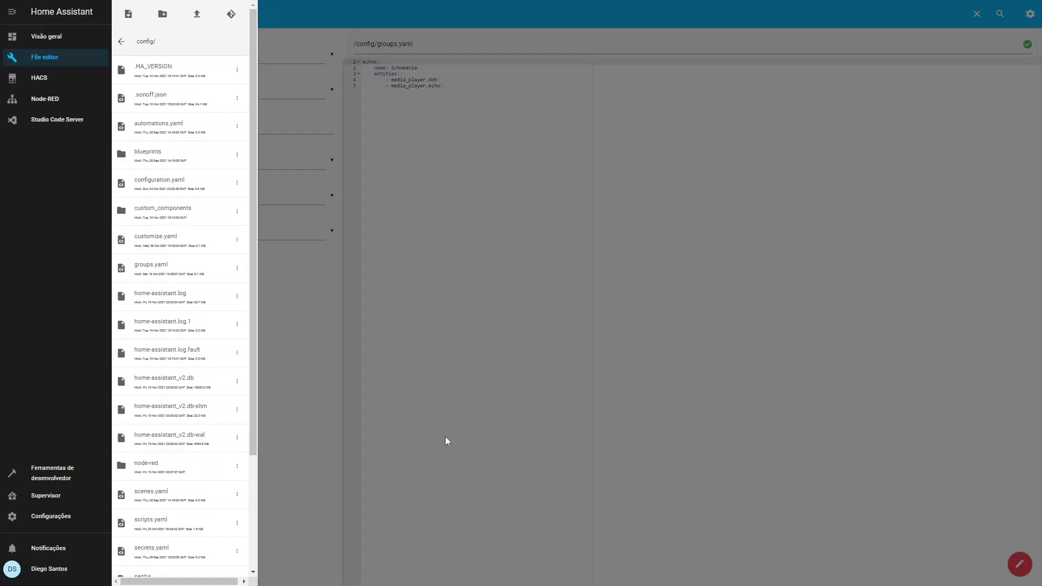
drag(256, 371, 256, 505)
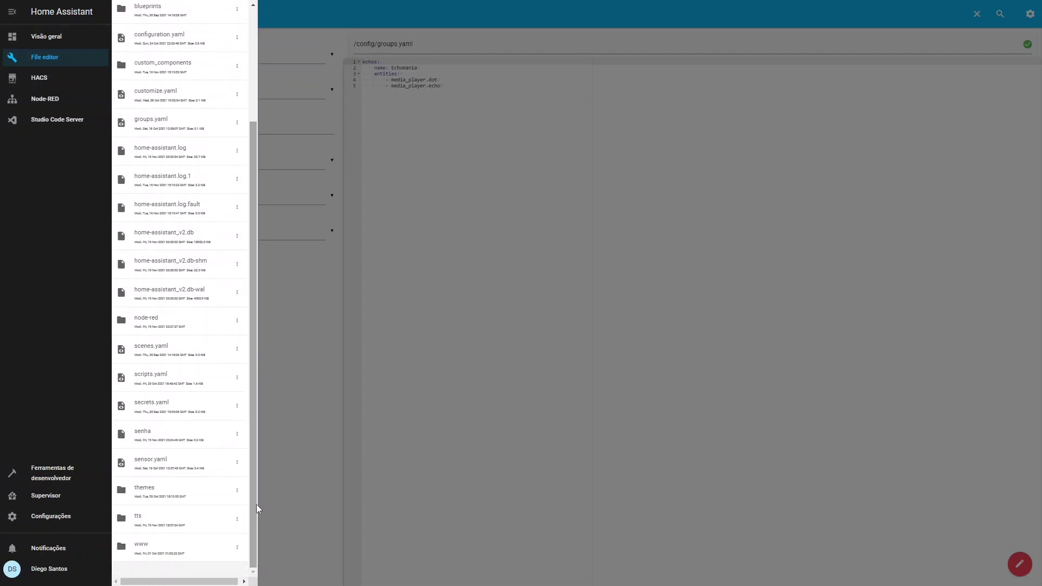
drag(256, 504, 266, 397)
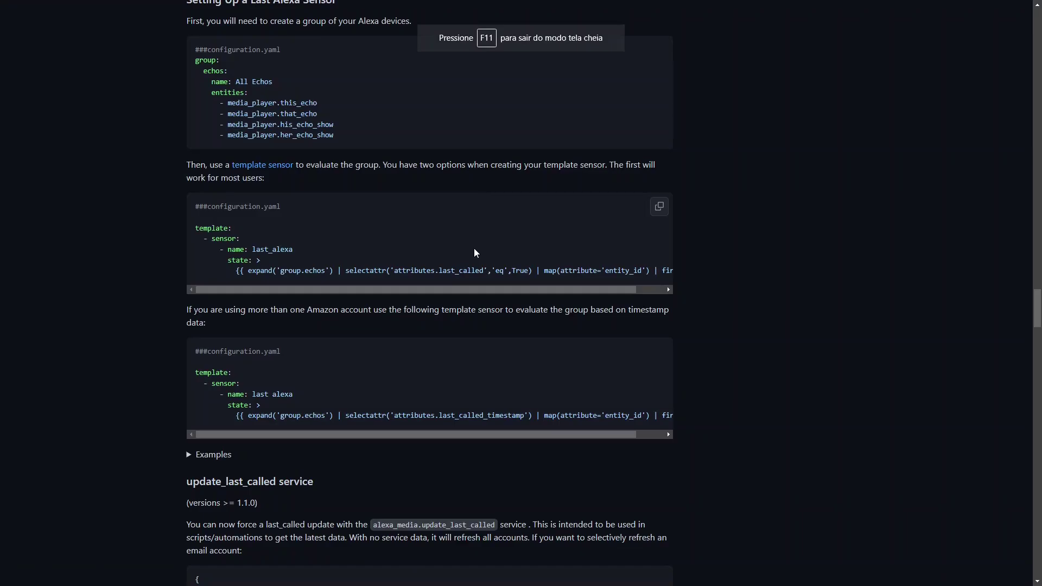
Examine the "Last called device" and "Setting Up a Last Alexa Sensor" sections of the Alexa Media Player documentation.
scroll(475, 261, up, 9)
scroll(475, 340, up, 7)
scroll(543, 269, down, 10)
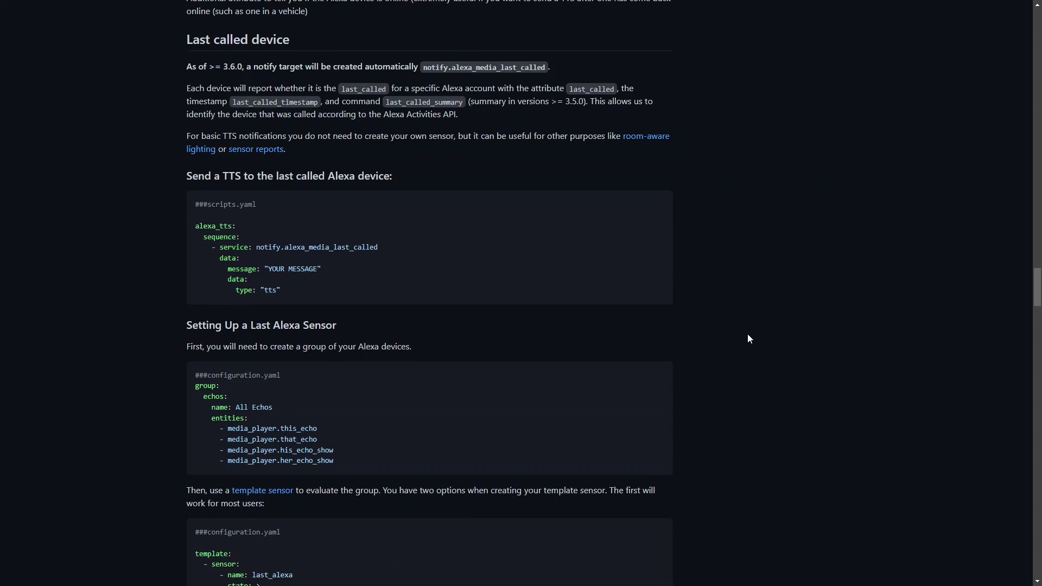
scroll(748, 334, down, 3)
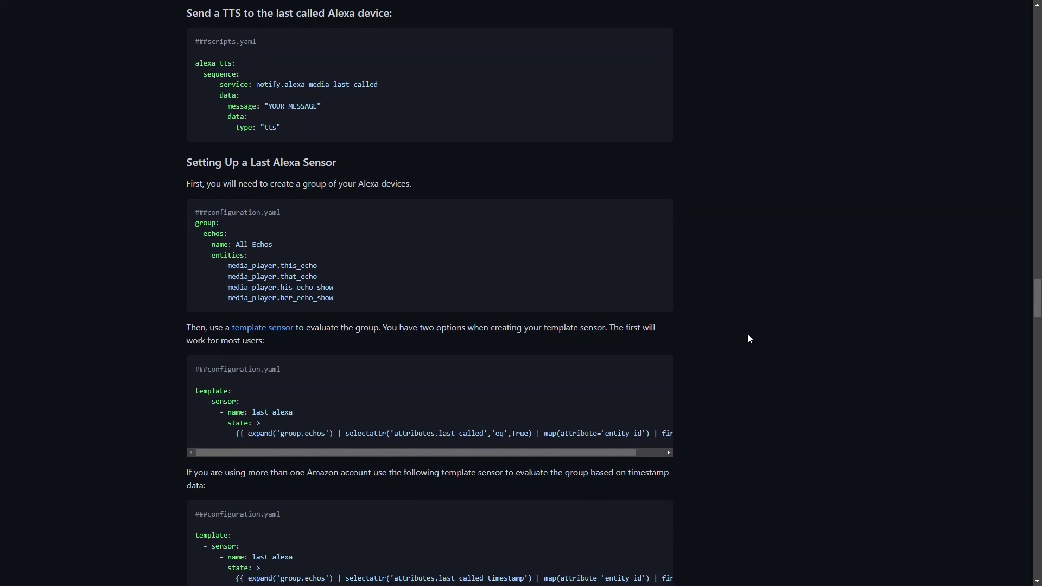
scroll(748, 334, down, 3)
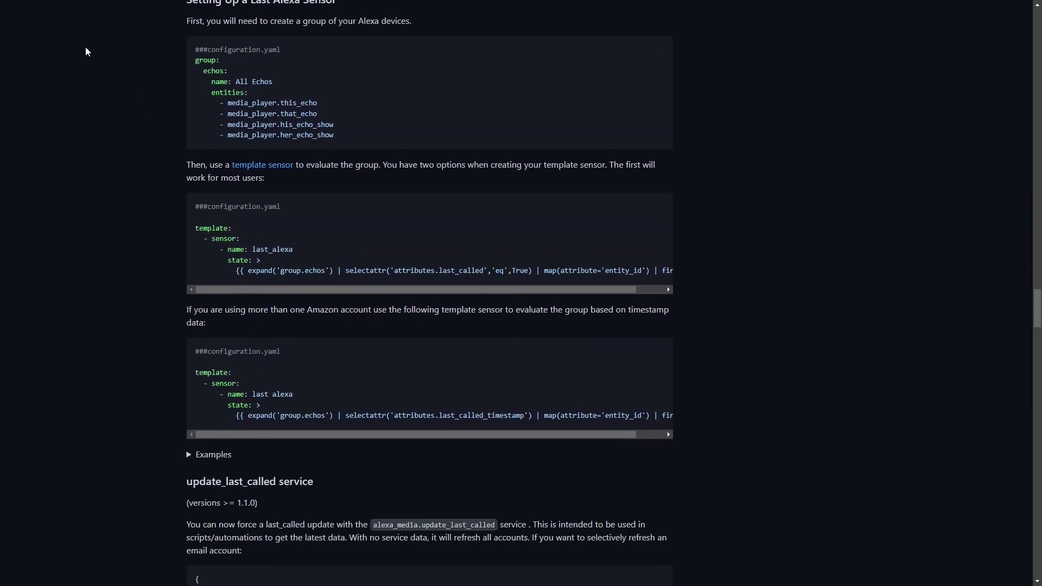
drag(117, 34, 842, 451)
scroll(805, 351, up, 2)
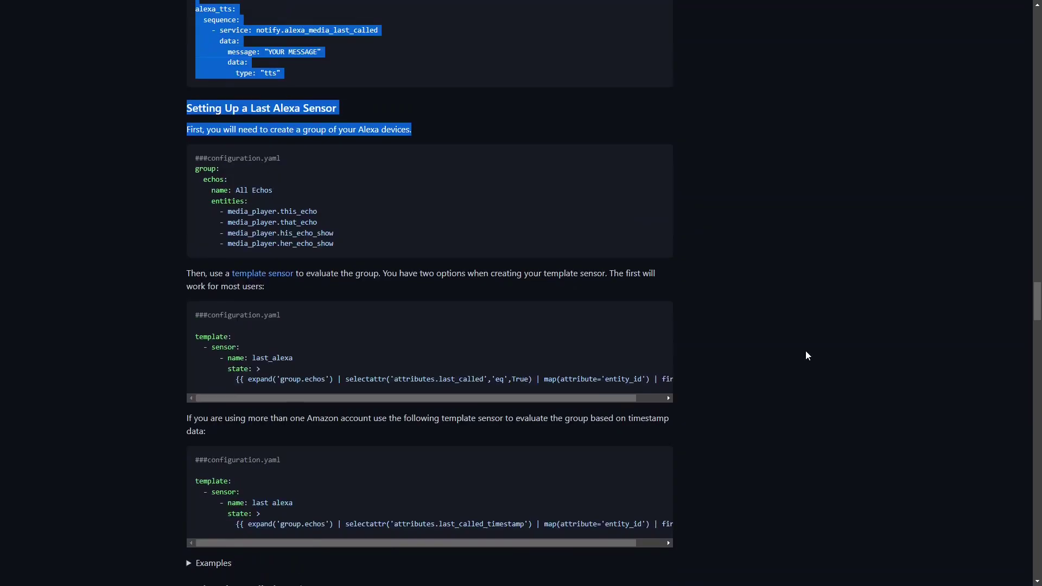
scroll(749, 323, down, 1)
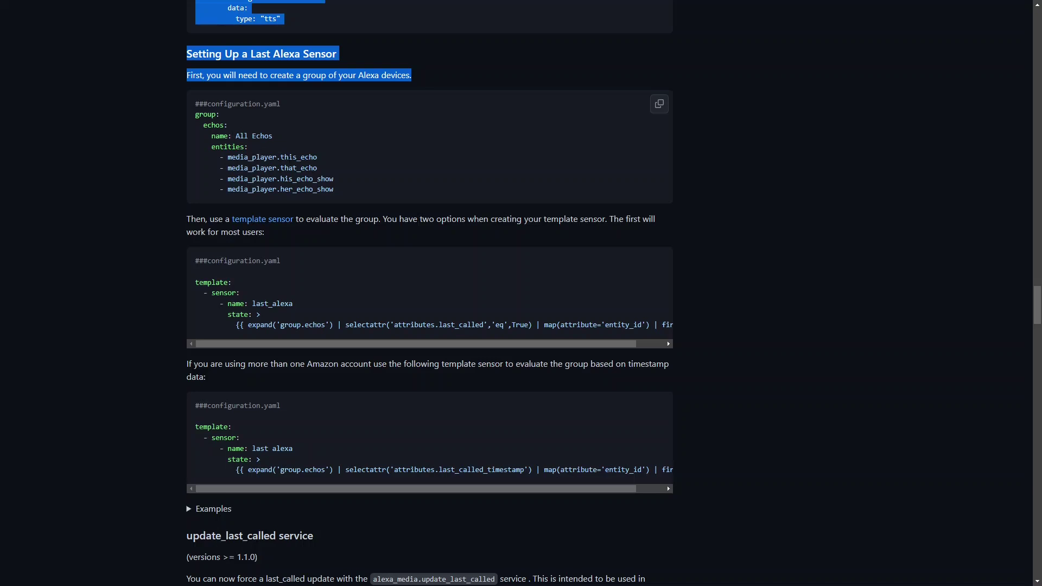
click(110, 85)
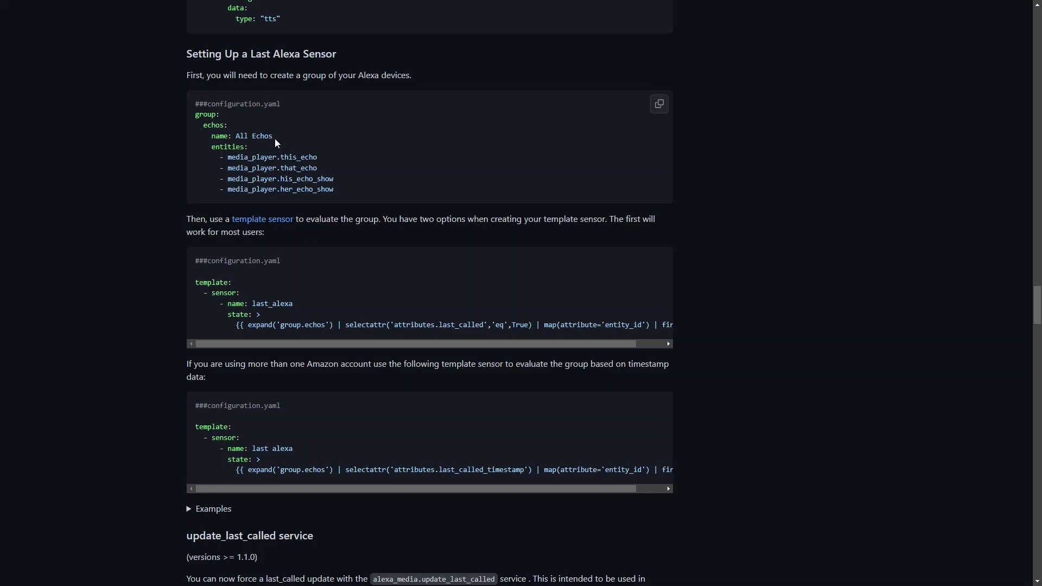
Copy the documentation's echos group example and paste it below the existing group in groups.yaml.
click(661, 107)
key(alt+Tab)
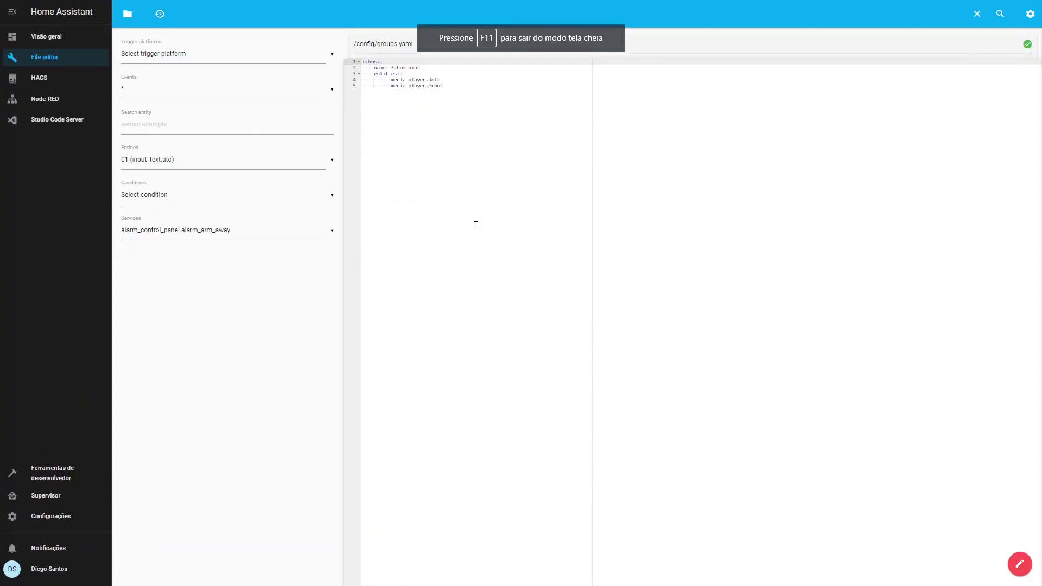
click(130, 14)
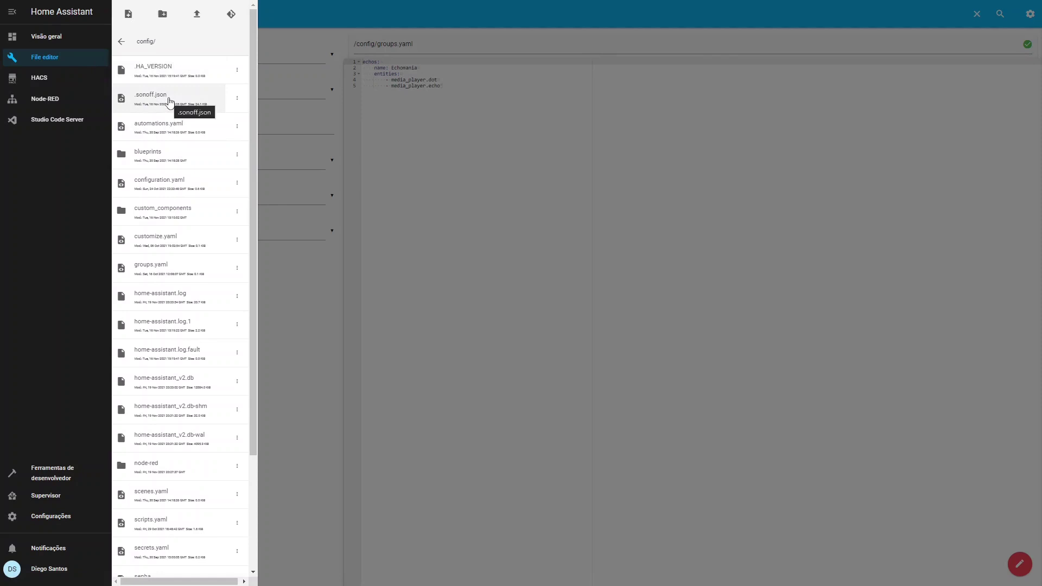
scroll(186, 352, down, 3)
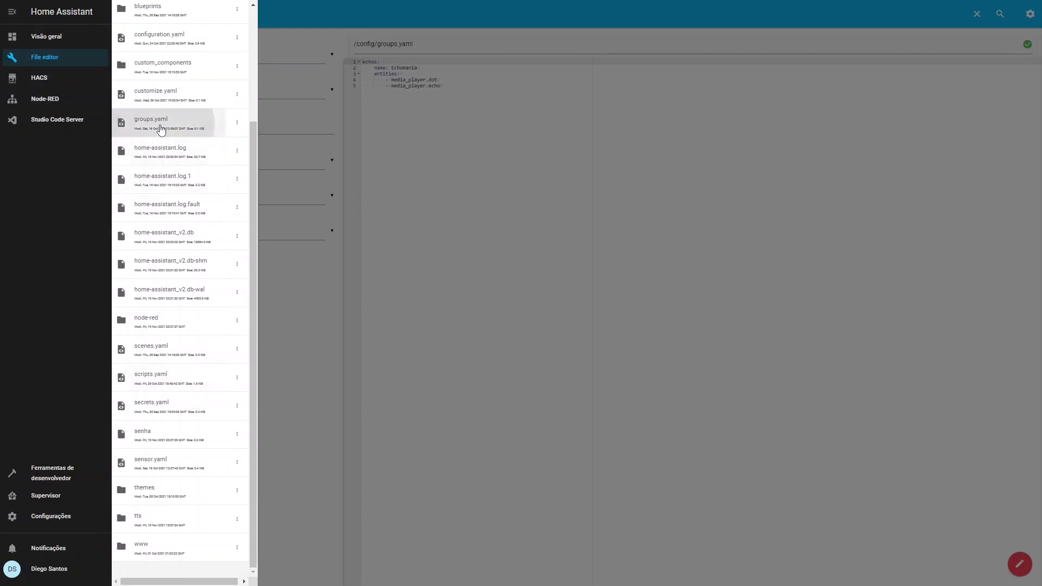
click(498, 141)
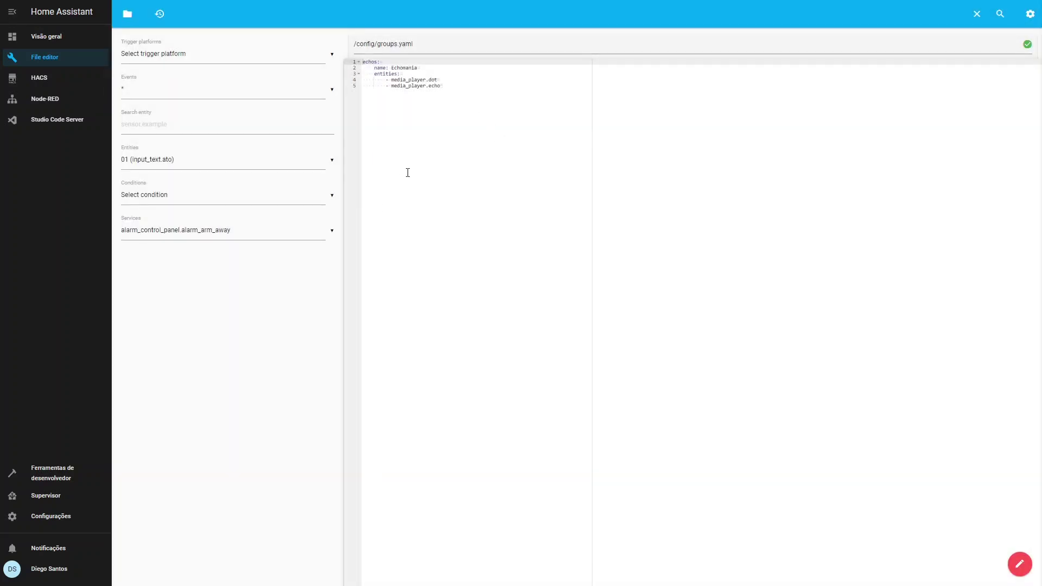
click(453, 86)
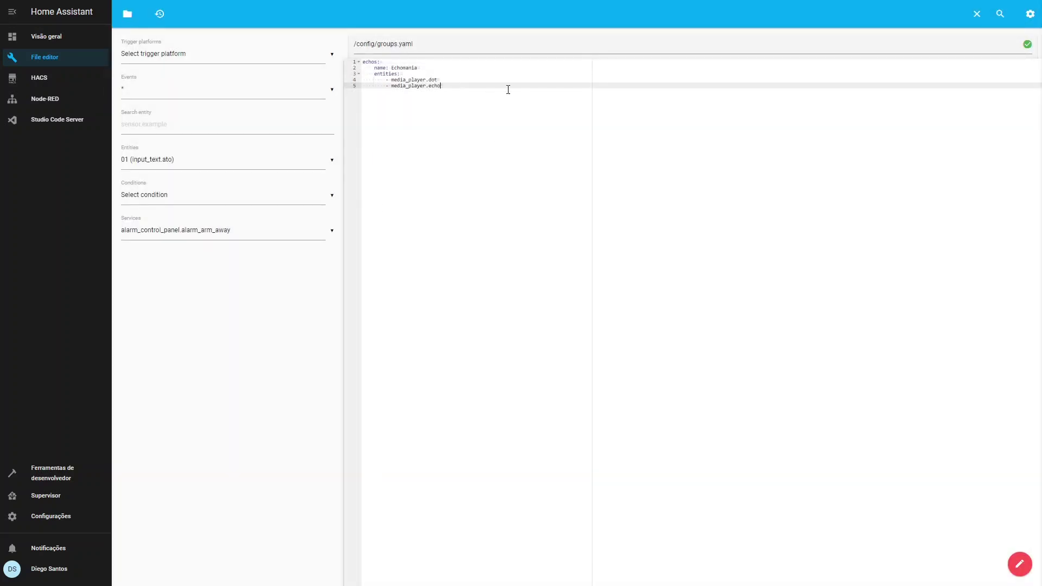
key(Return)
key(Return)
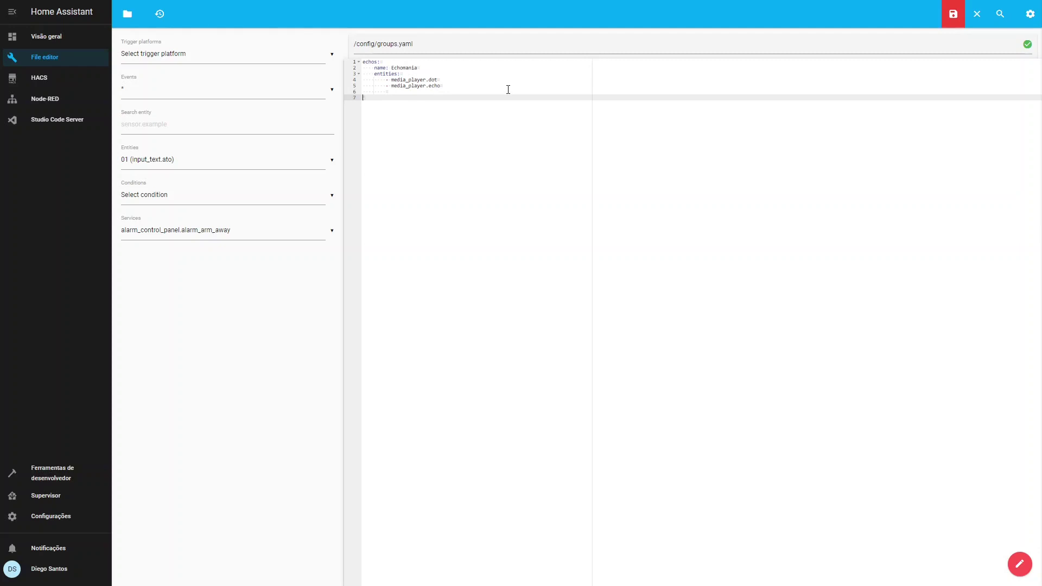
key(ctrl+v)
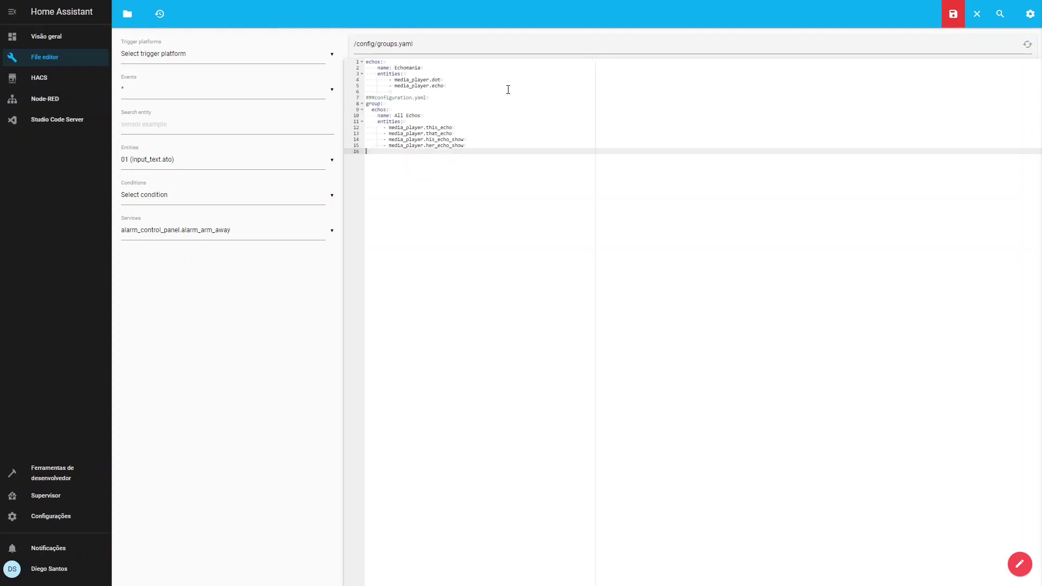
Delete the ###configuration.yaml comment from the pasted example and compare its entities with the existing echos group.
drag(429, 97, 362, 96)
key(BackSpace)
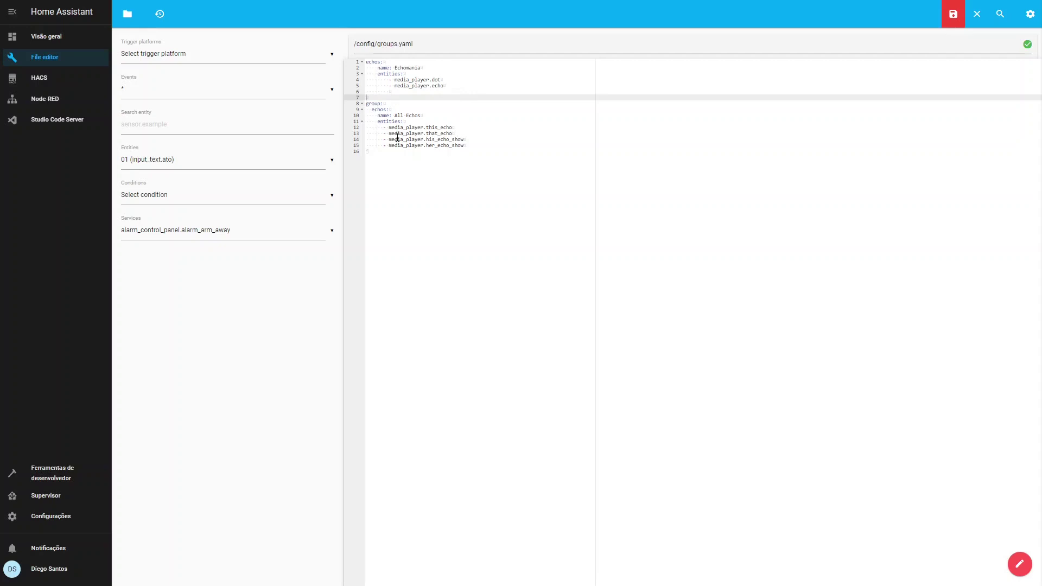
drag(467, 147, 390, 129)
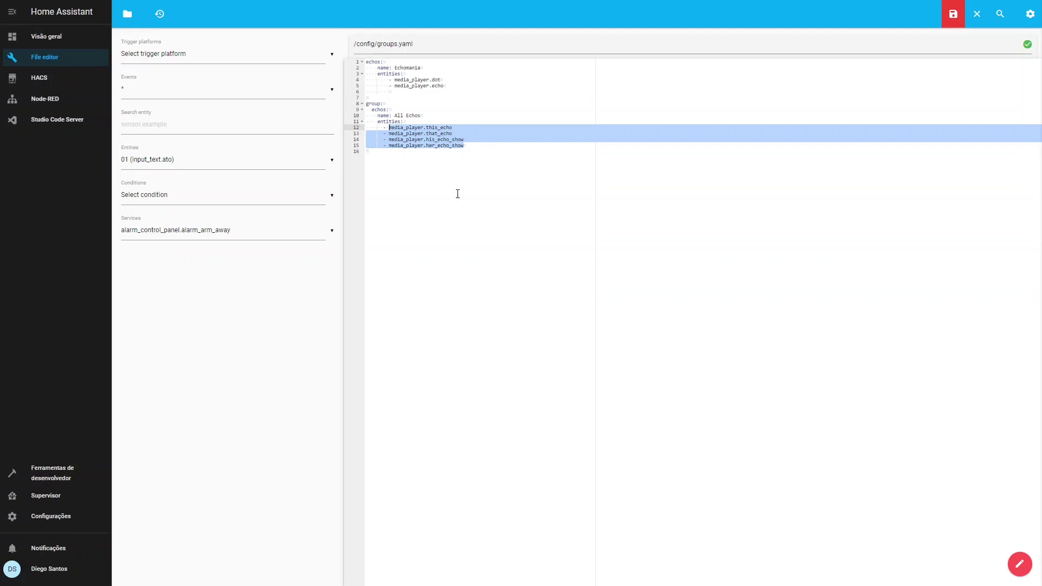
drag(446, 83, 366, 62)
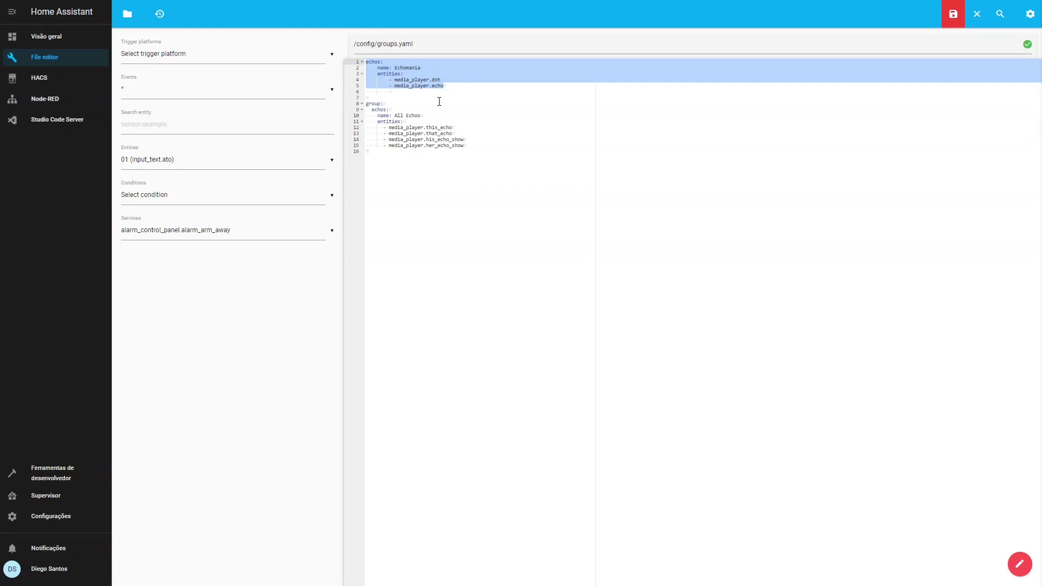
click(456, 89)
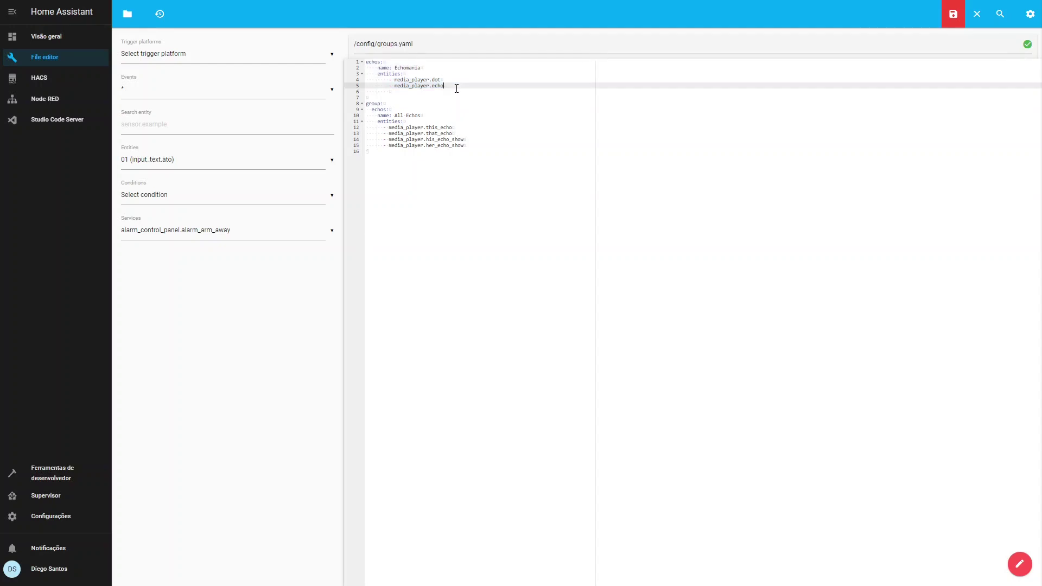
Look up the entity ID of the Echo media player in the entity registry.
click(66, 517)
click(596, 90)
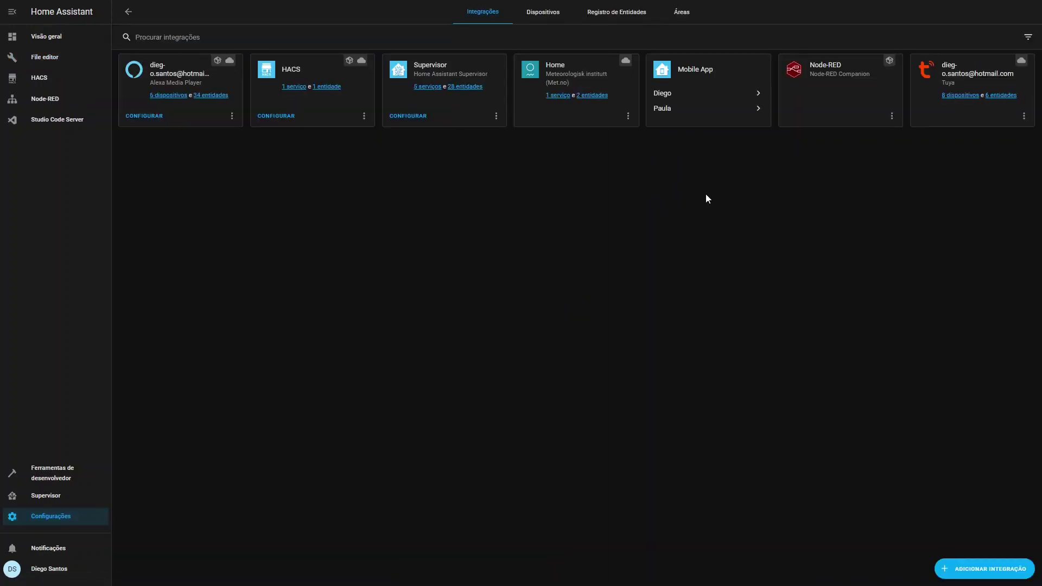
click(635, 14)
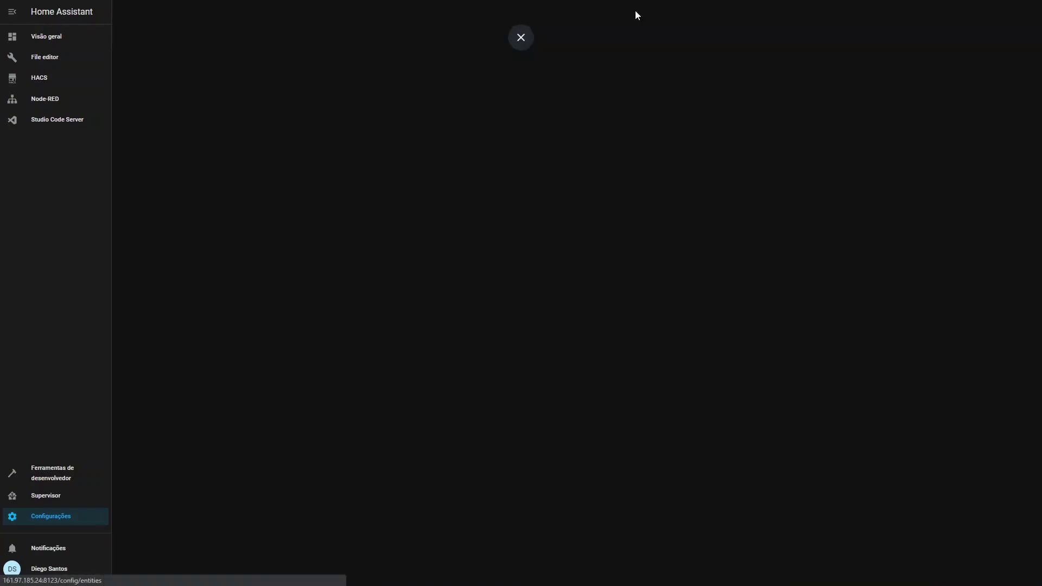
scroll(270, 289, down, 2)
scroll(270, 288, down, 5)
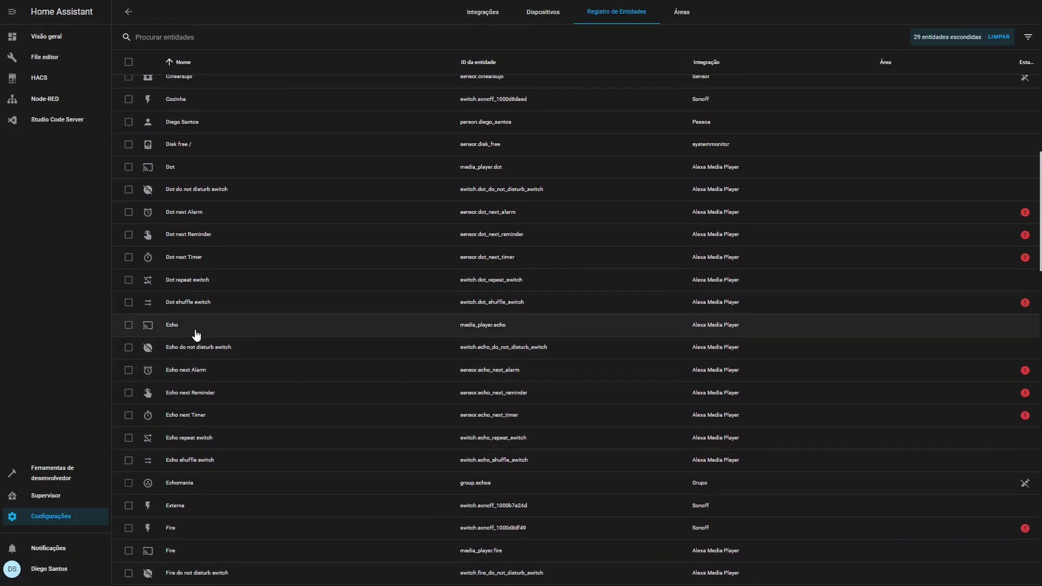
click(466, 334)
drag(466, 314, 384, 311)
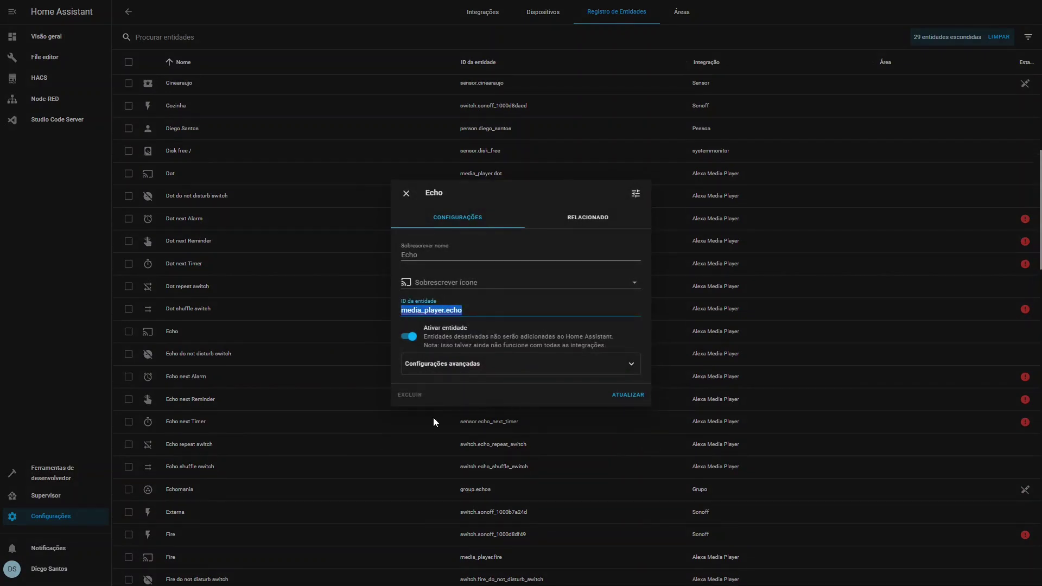
click(47, 56)
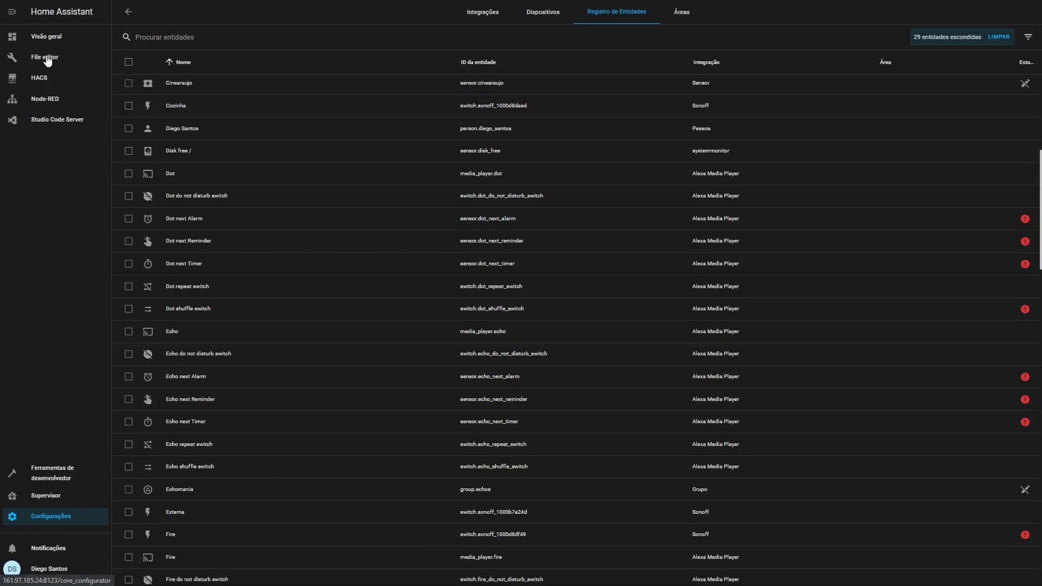
Reopen groups.yaml in the File editor and review the media_player entities listed in the echos group.
click(48, 59)
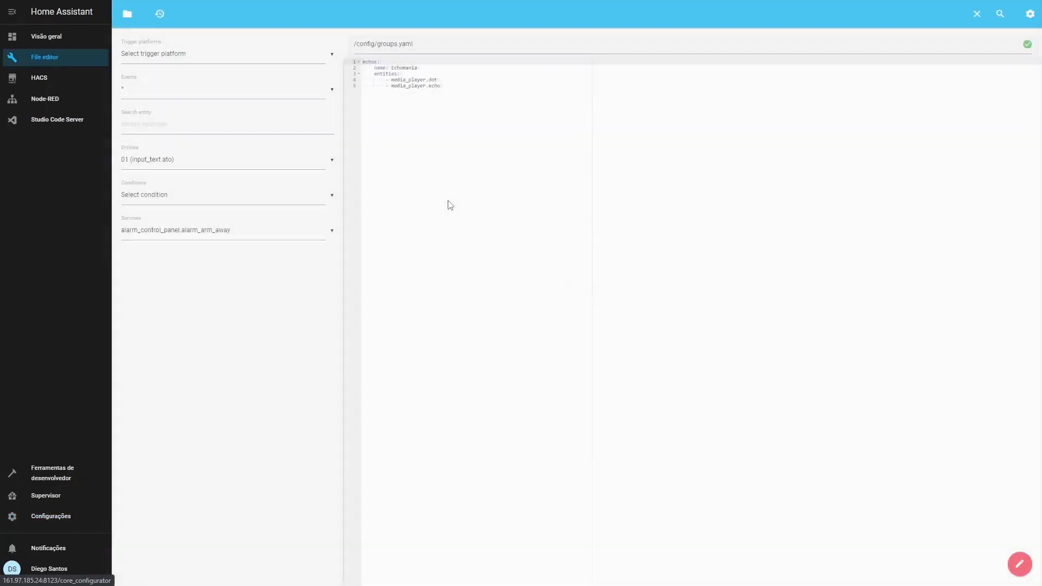
drag(390, 80, 444, 80)
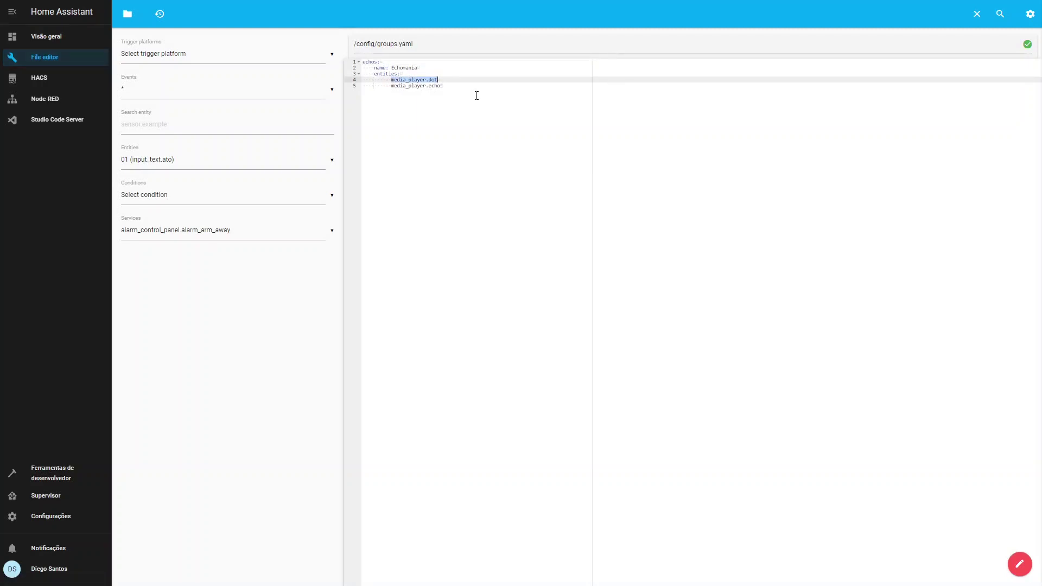
click(447, 81)
click(408, 74)
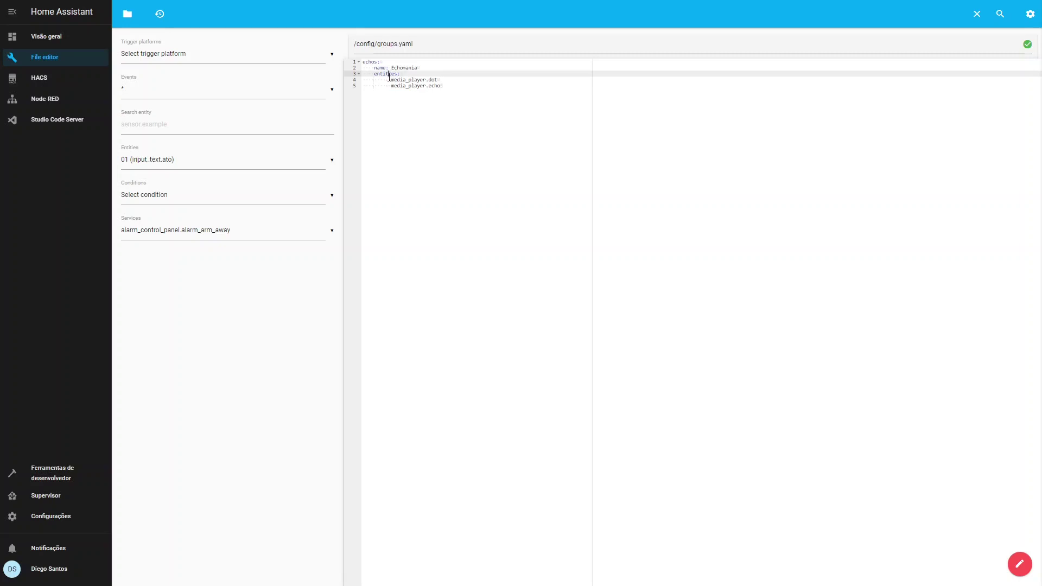
drag(391, 80, 437, 80)
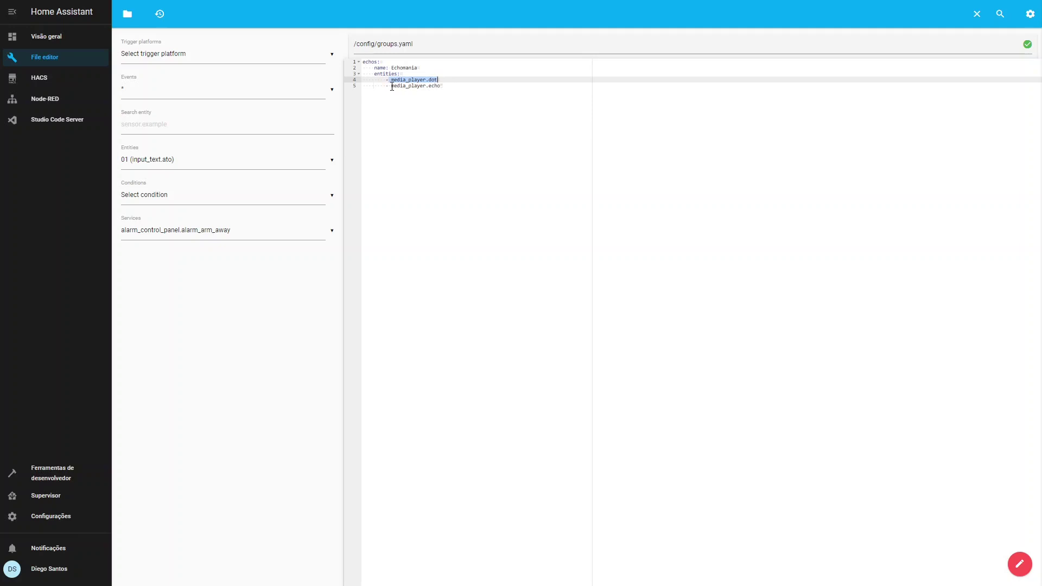
click(460, 92)
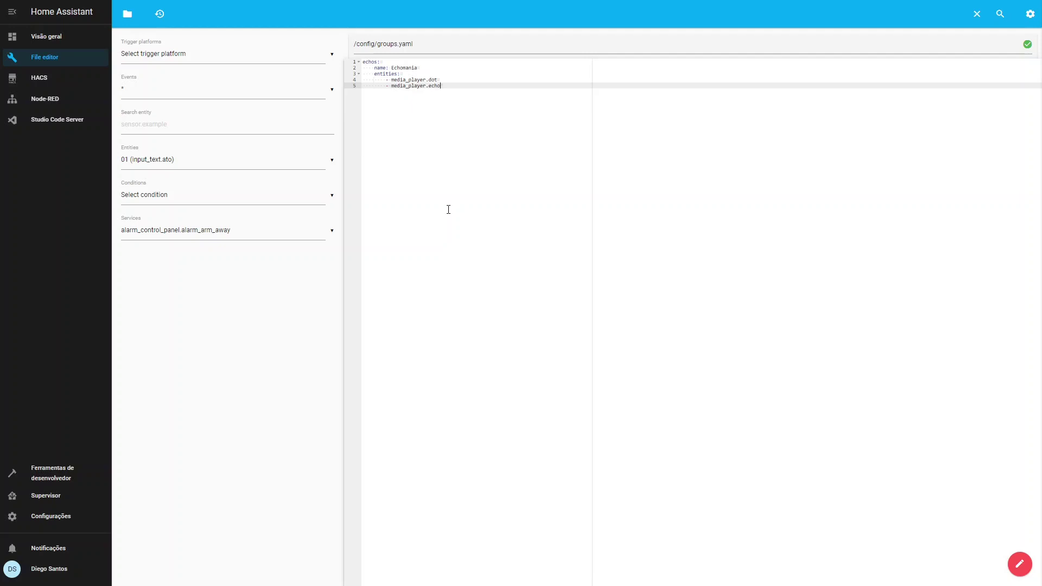
Copy the documentation's first last_alexa template sensor example and paste it at the end of configuration.yaml in the File editor.
key(alt+Tab)
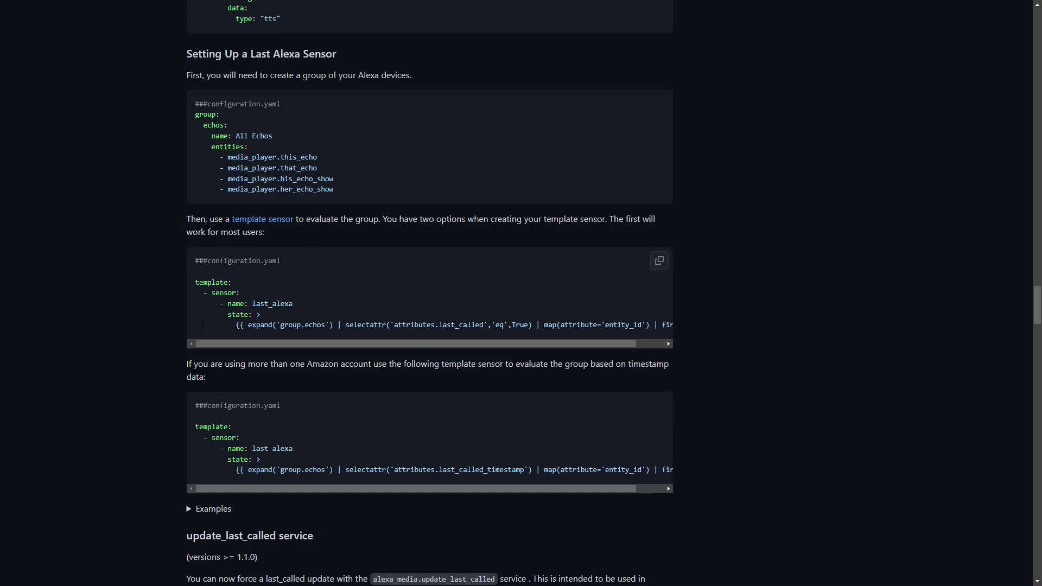
click(656, 262)
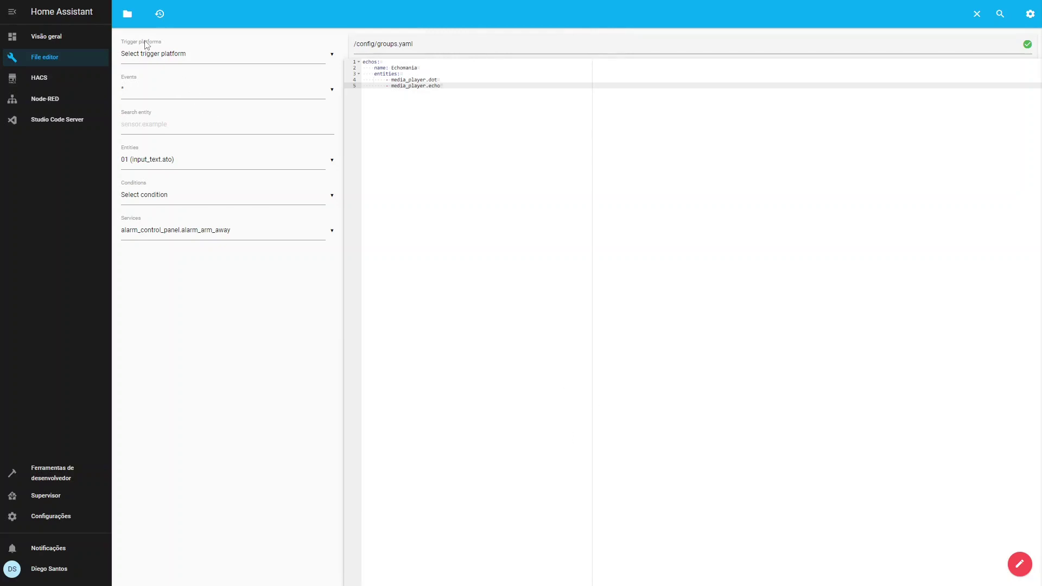
click(128, 14)
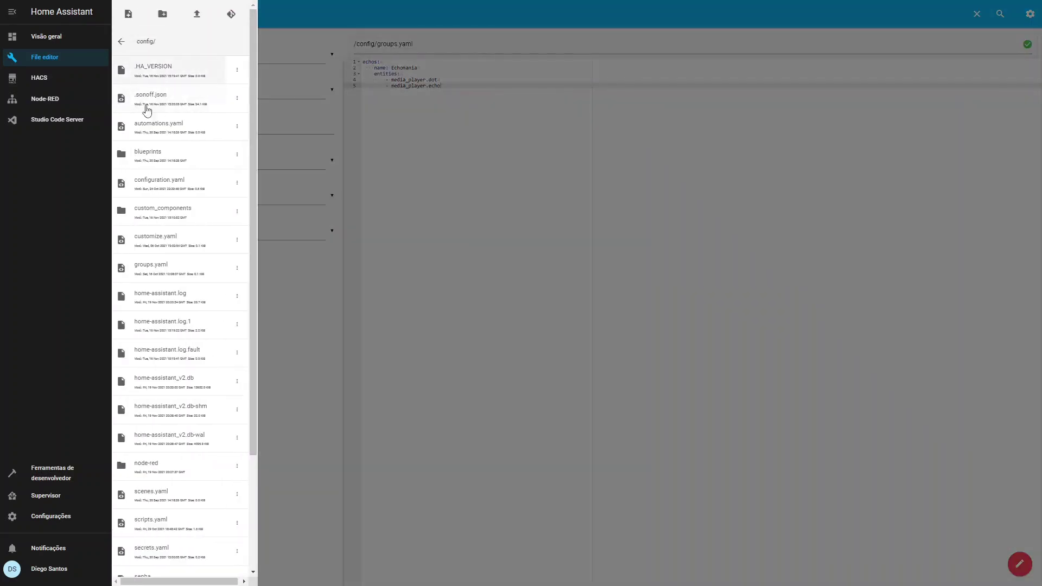
click(187, 188)
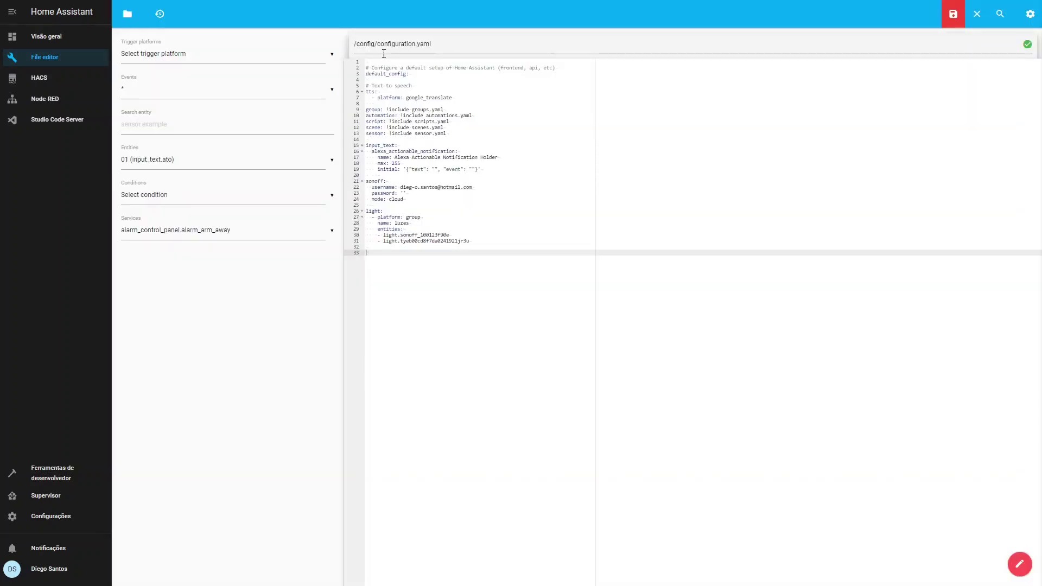
right_click(369, 252)
click(421, 334)
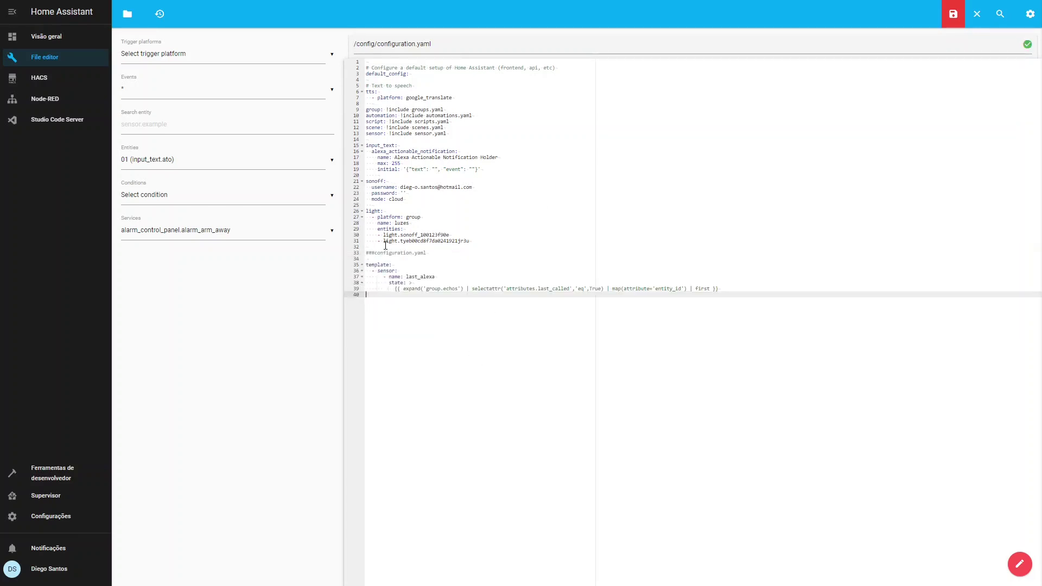
Delete the ###configuration.yaml comment and the extra blank lines above the pasted template block.
click(491, 253)
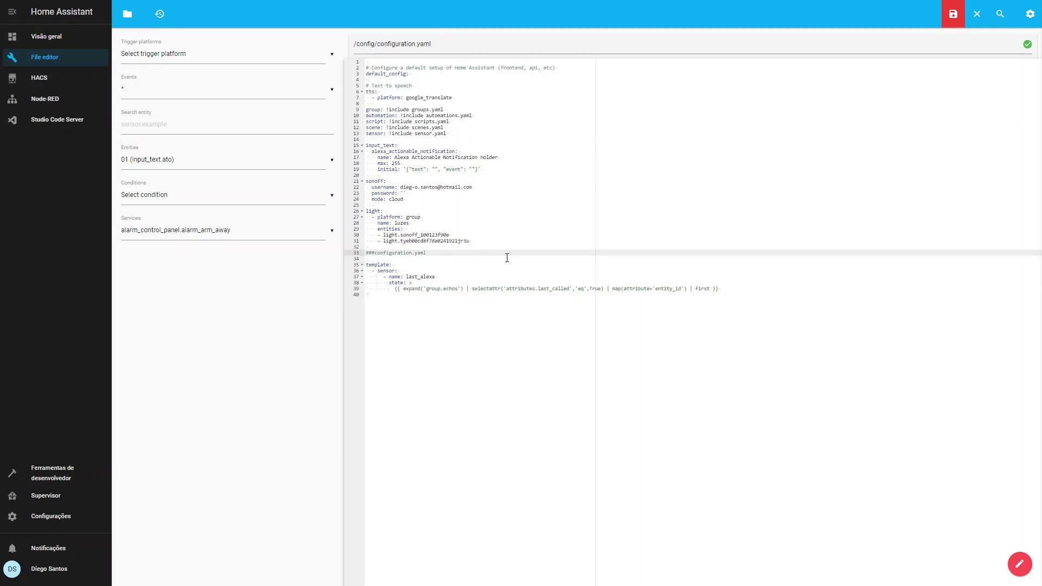
key(BackSpace)
key(BackSpace)
key(BackSpace)
key(BackSpace)
key(BackSpace)
key(BackSpace)
key(BackSpace)
key(BackSpace)
key(BackSpace)
key(BackSpace)
key(BackSpace)
key(BackSpace)
key(BackSpace)
key(BackSpace)
key(BackSpace)
key(BackSpace)
key(BackSpace)
key(BackSpace)
key(BackSpace)
key(BackSpace)
key(BackSpace)
key(ctrl+s)
key(Down)
key(Down)
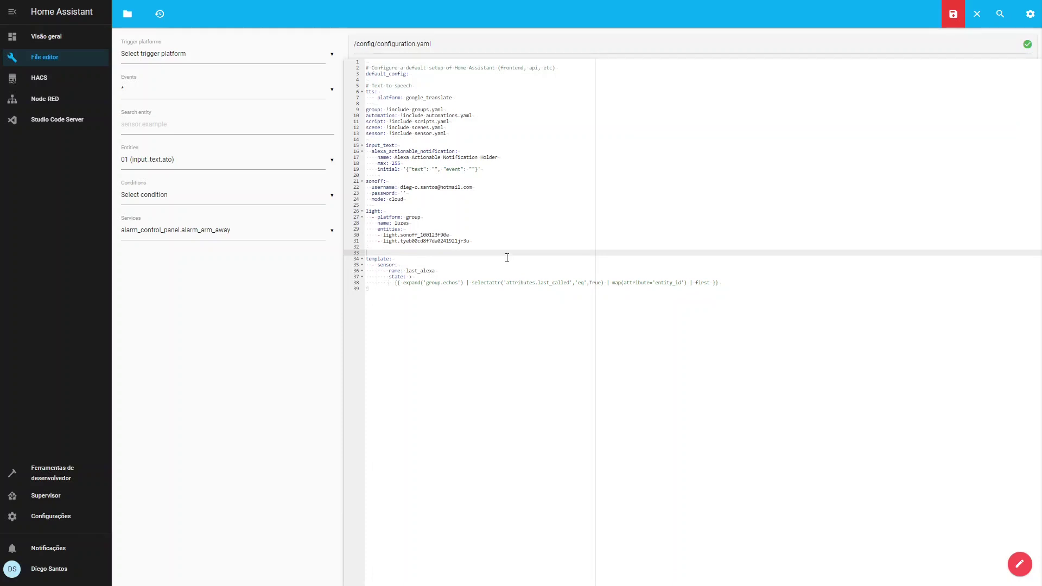
key(BackSpace)
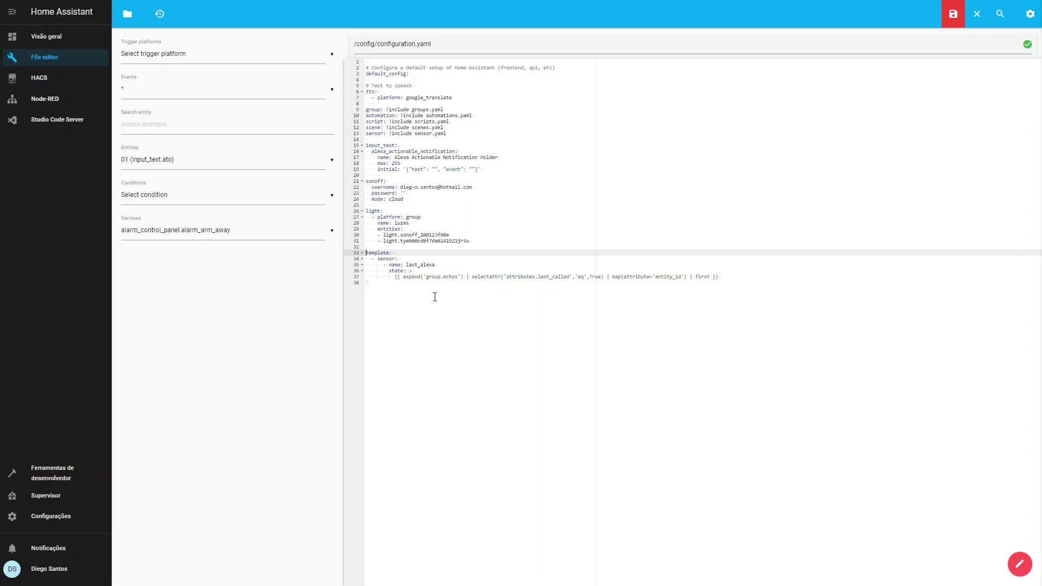
Open the server controls page that offers configuration validation and restart.
click(45, 520)
scroll(613, 413, down, 4)
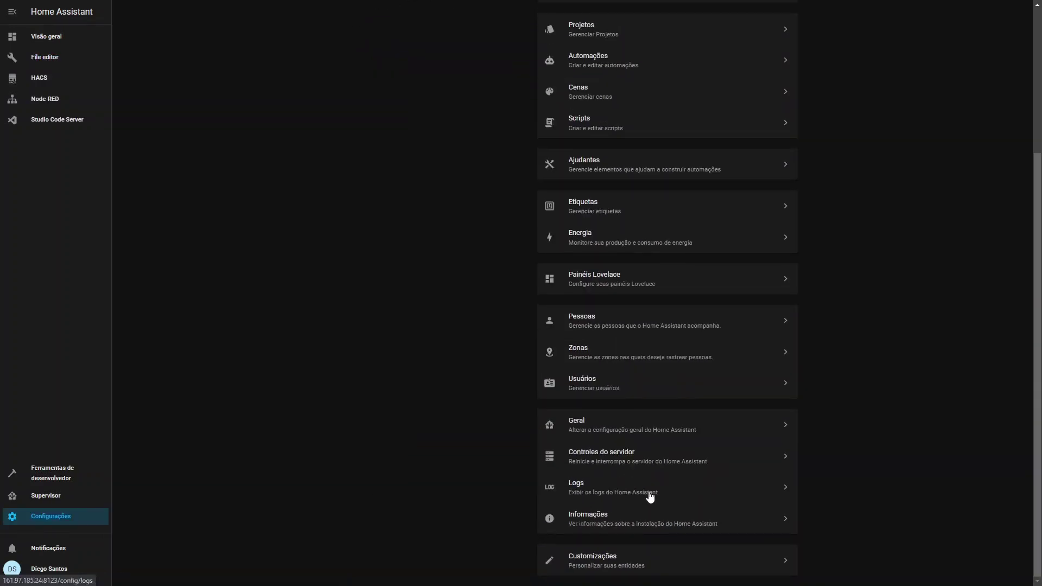
click(634, 458)
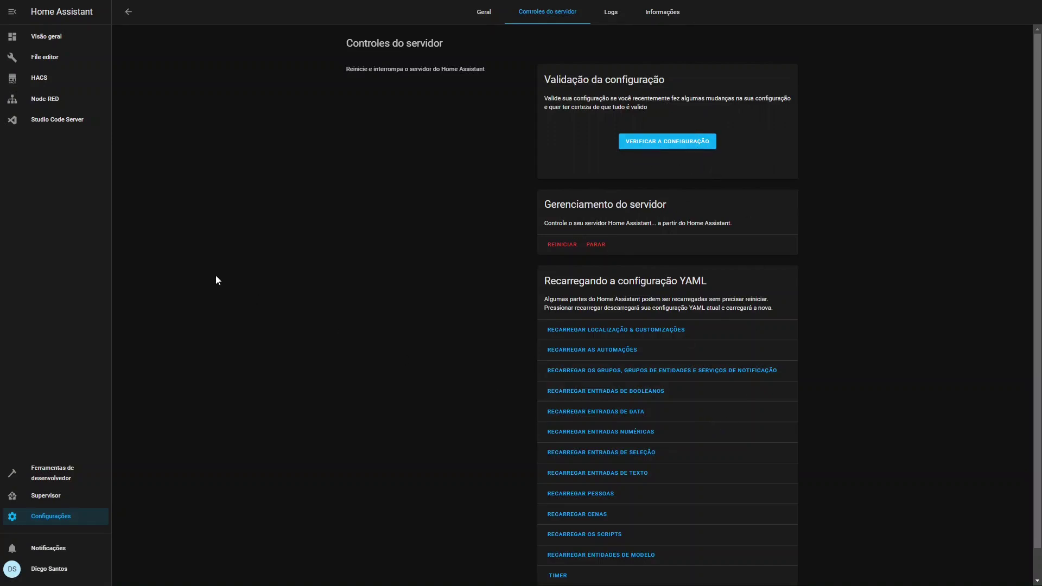
Look up the state of sensor.last_alexa in the developer tools.
click(68, 476)
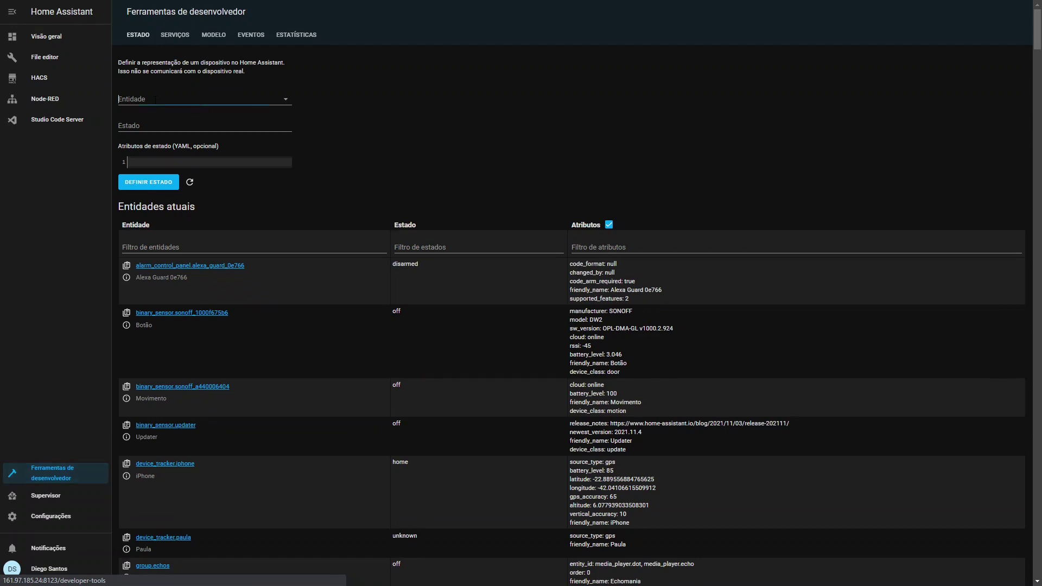
click(156, 100)
text(las)
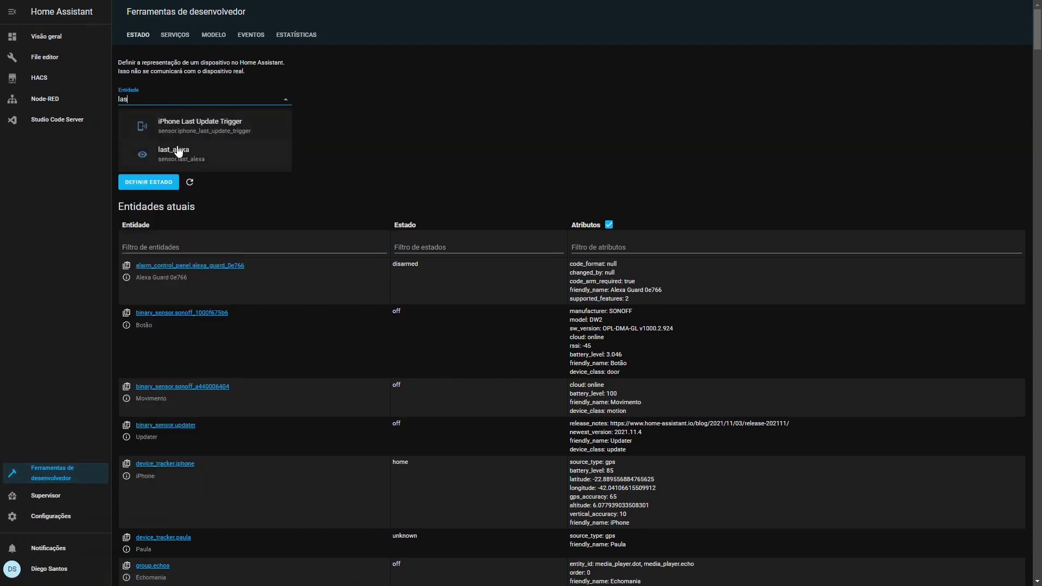
click(205, 159)
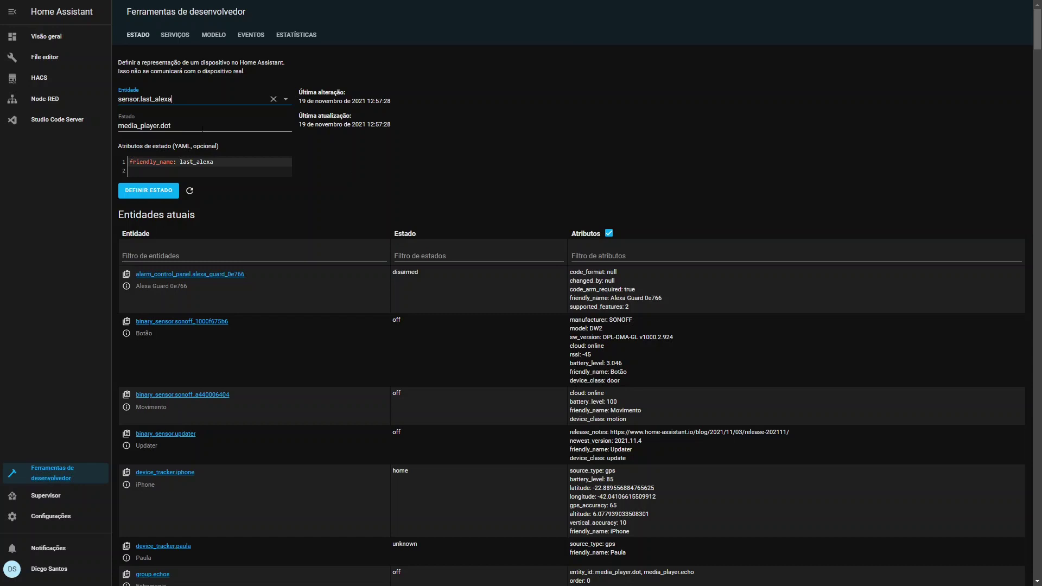
drag(172, 125, 108, 124)
click(193, 128)
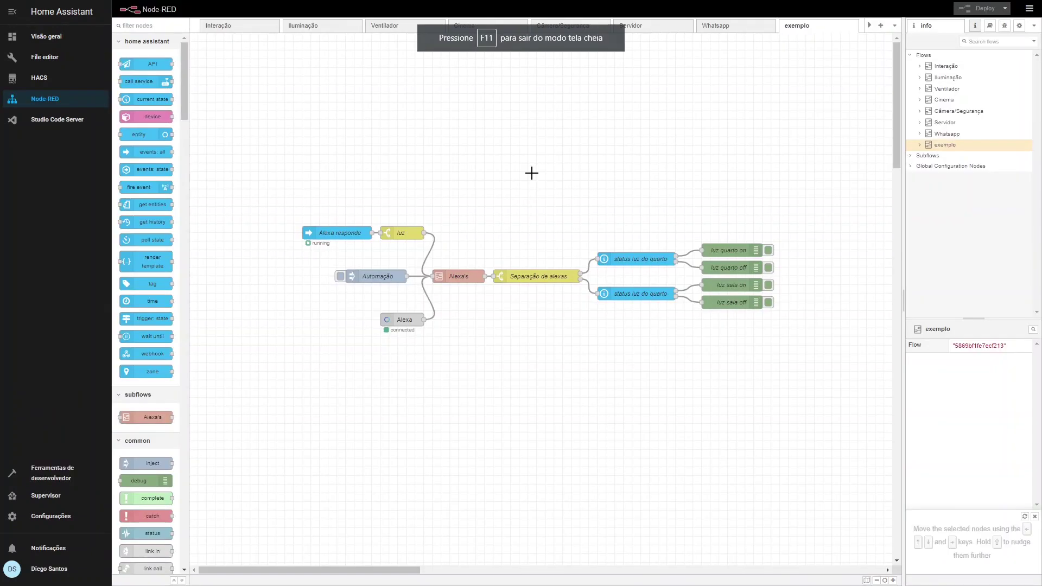
Switch to Node-RED and examine the nodes of the exemplo flow, including its Alexa's subflow node.
drag(241, 174, 828, 371)
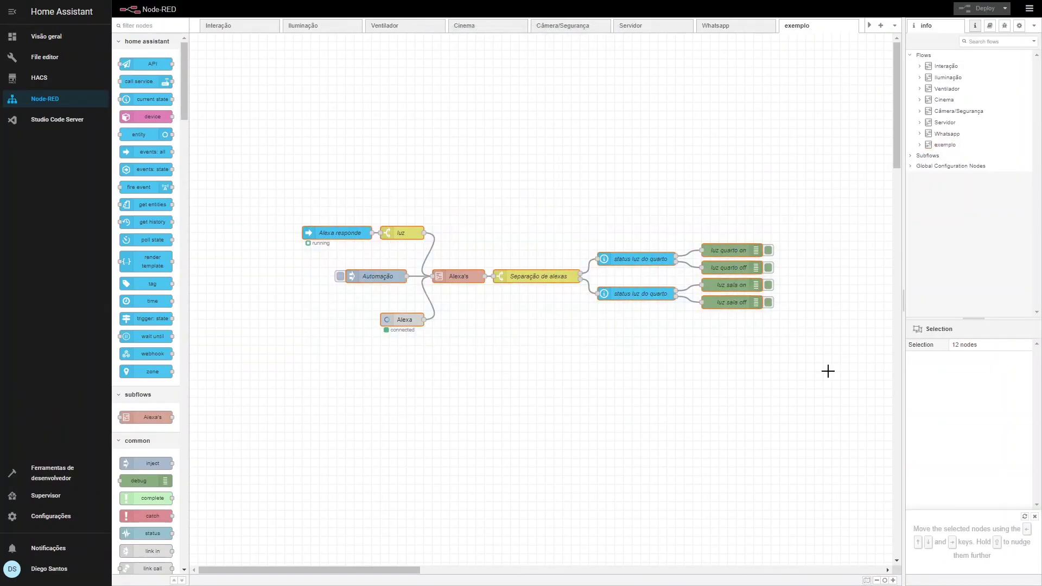
click(828, 371)
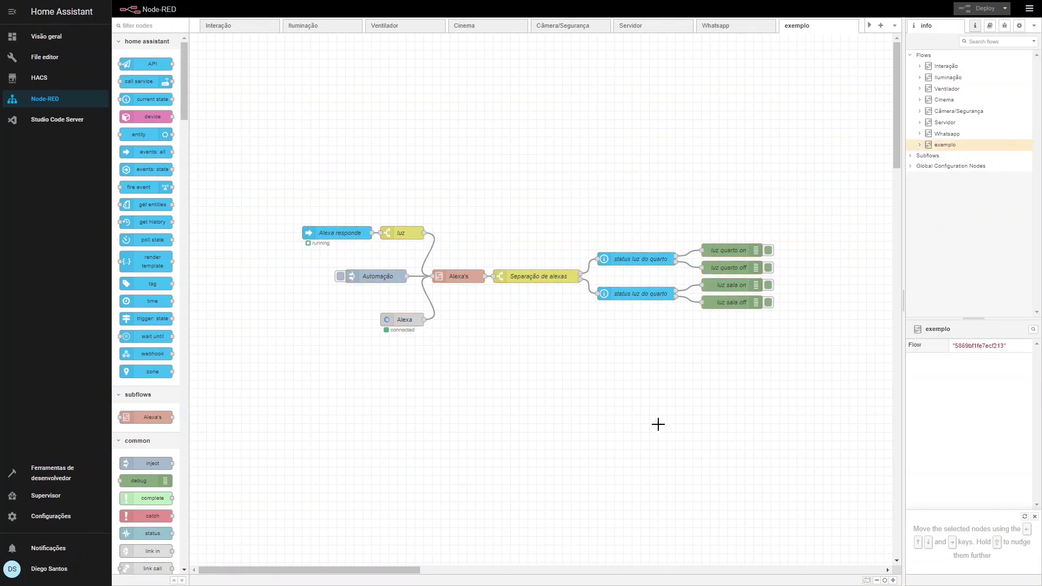
click(446, 278)
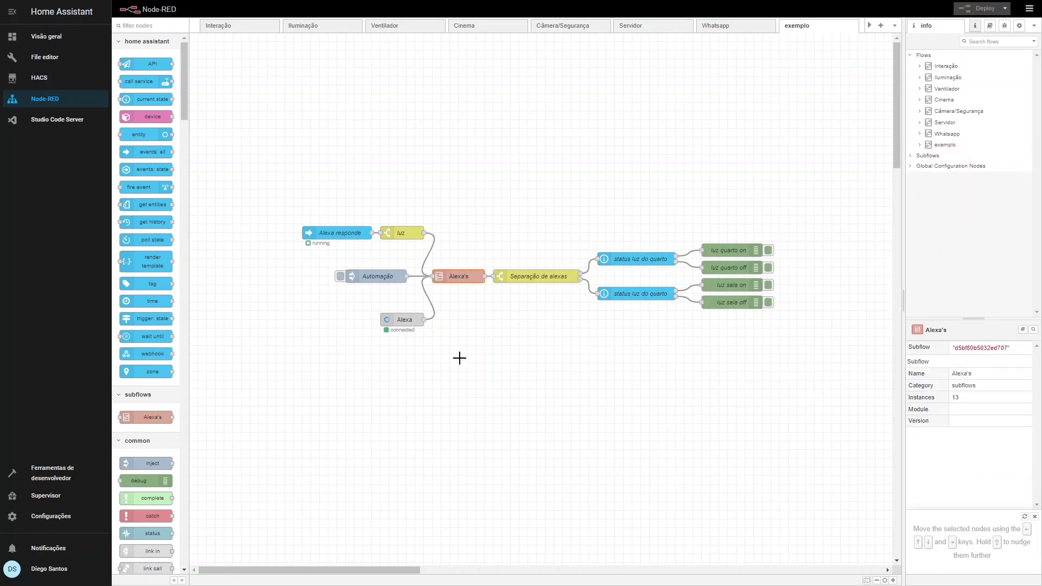
click(439, 336)
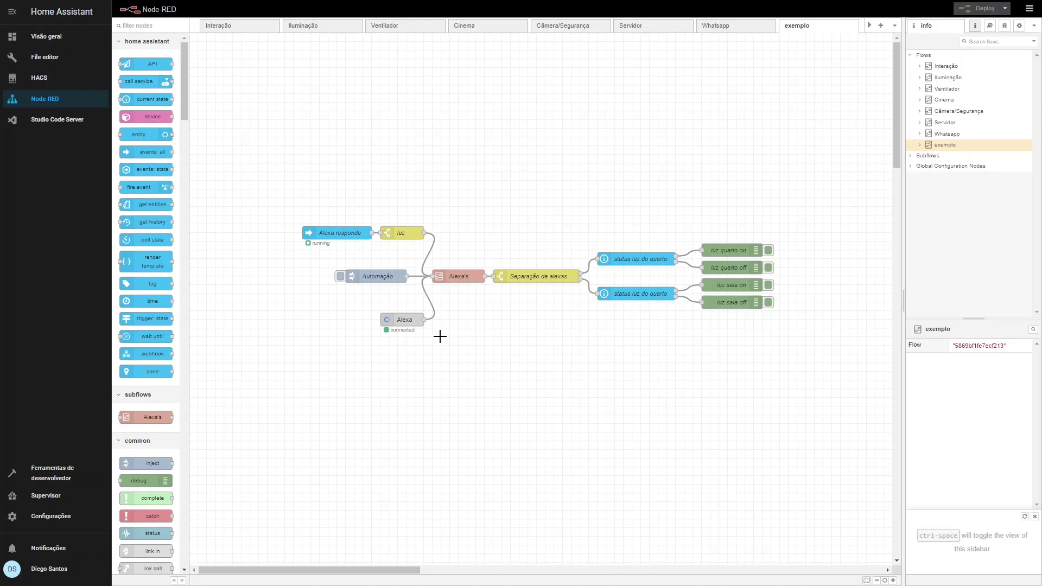
Select all nodes of the exemplo flow and view the available subflow creation options.
drag(283, 199, 813, 374)
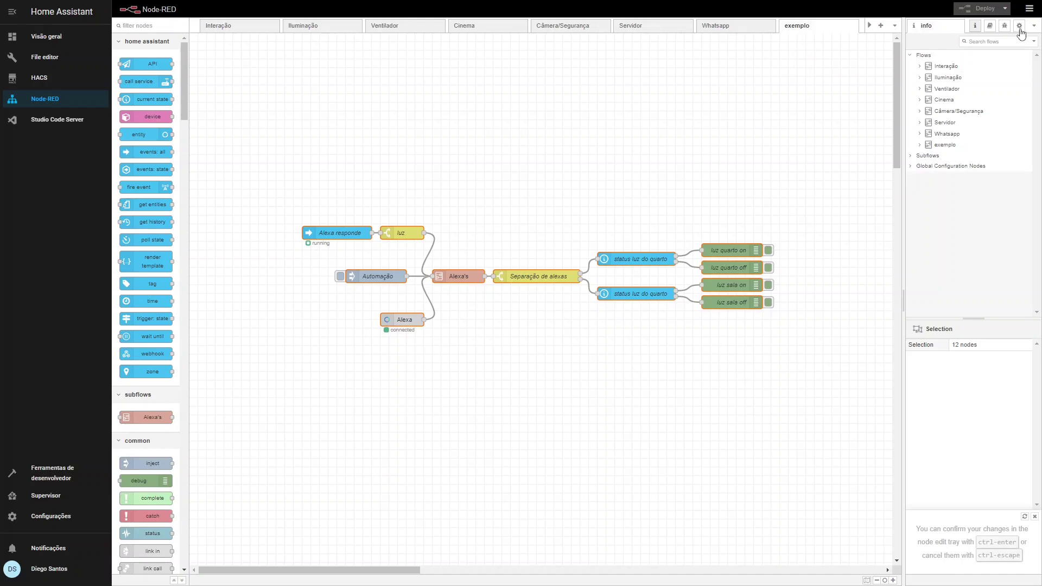
click(1029, 9)
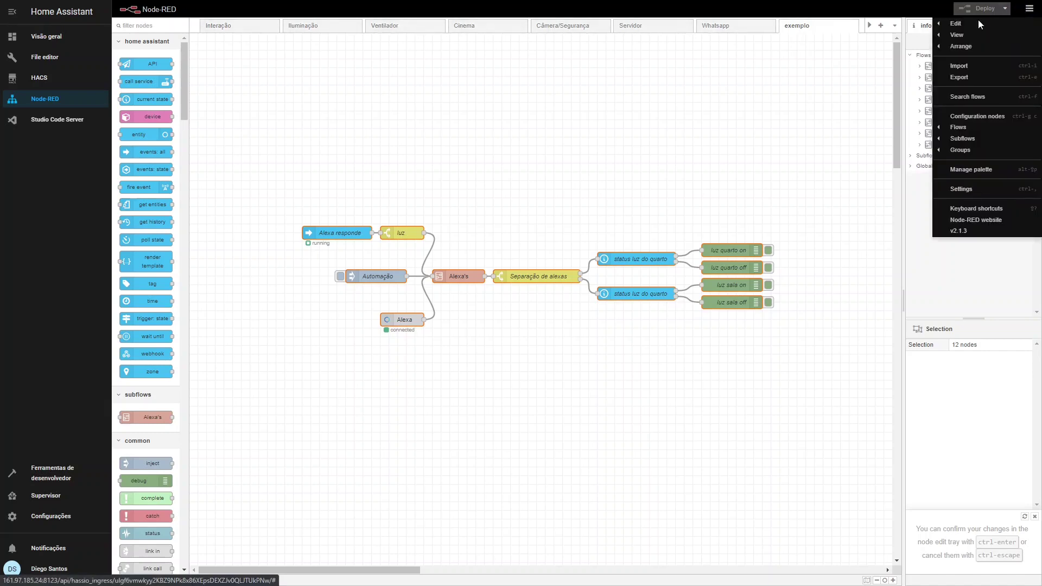
mouse_move(964, 140)
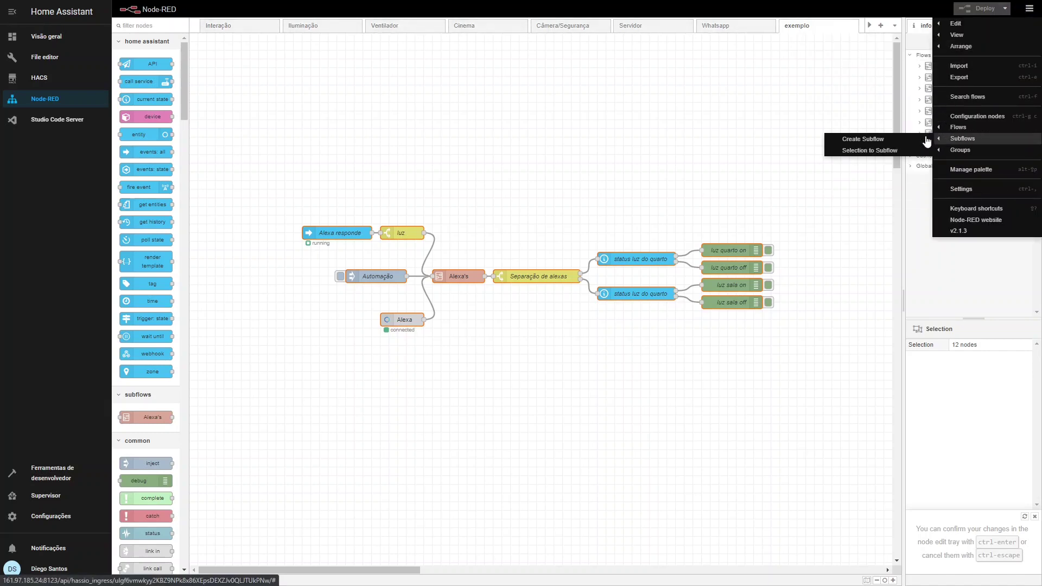
click(543, 119)
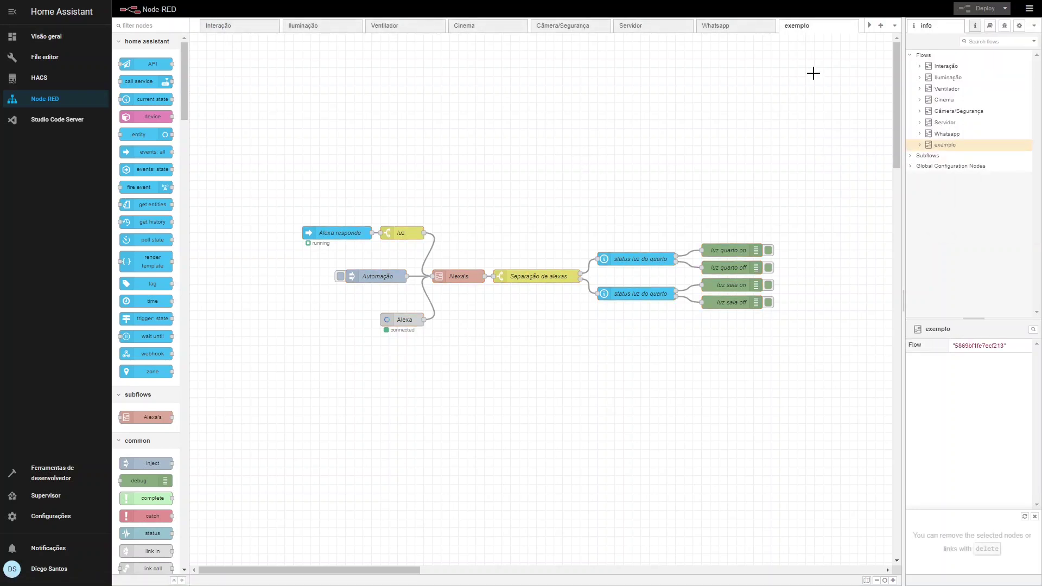
Open the Alexa's subflow template from its node in the exemplo flow and review its name and properties.
double_click(460, 276)
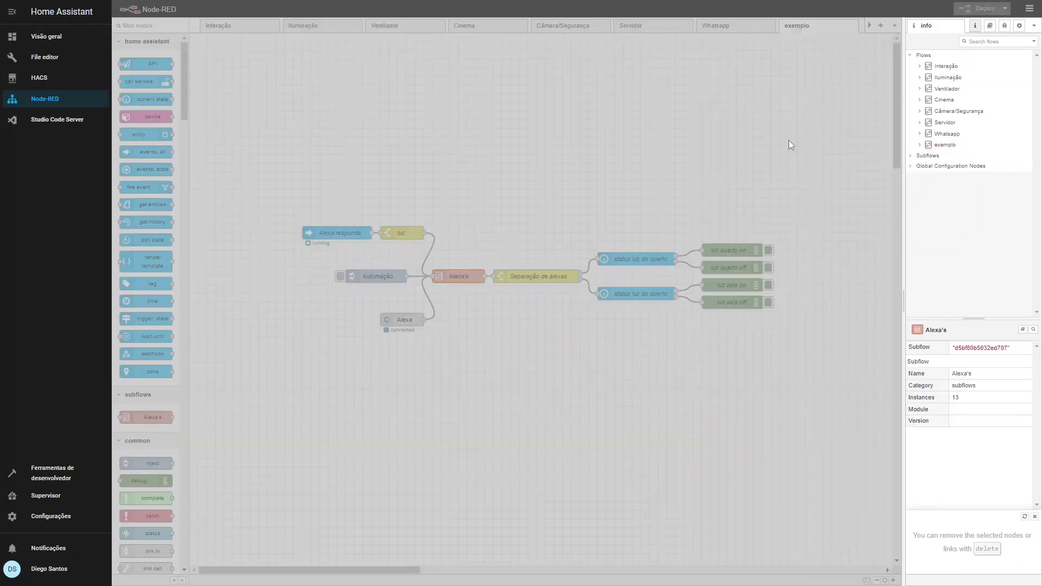
click(718, 46)
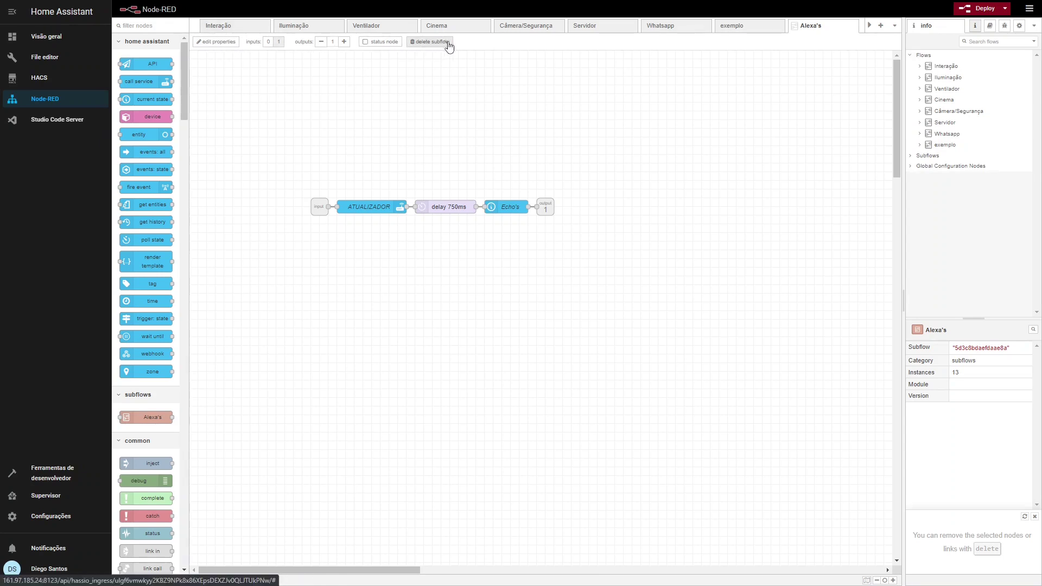
double_click(811, 27)
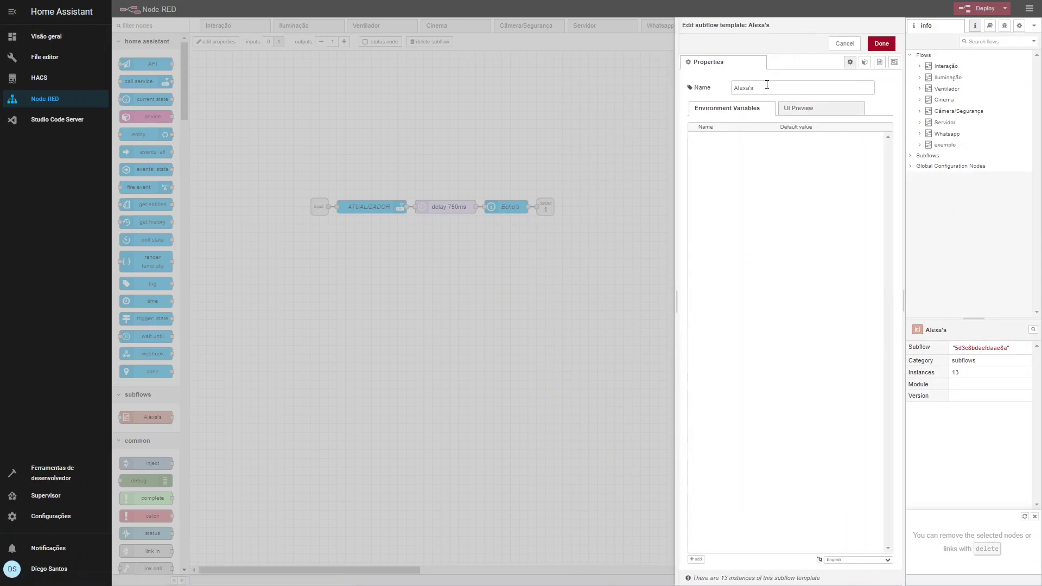
click(883, 46)
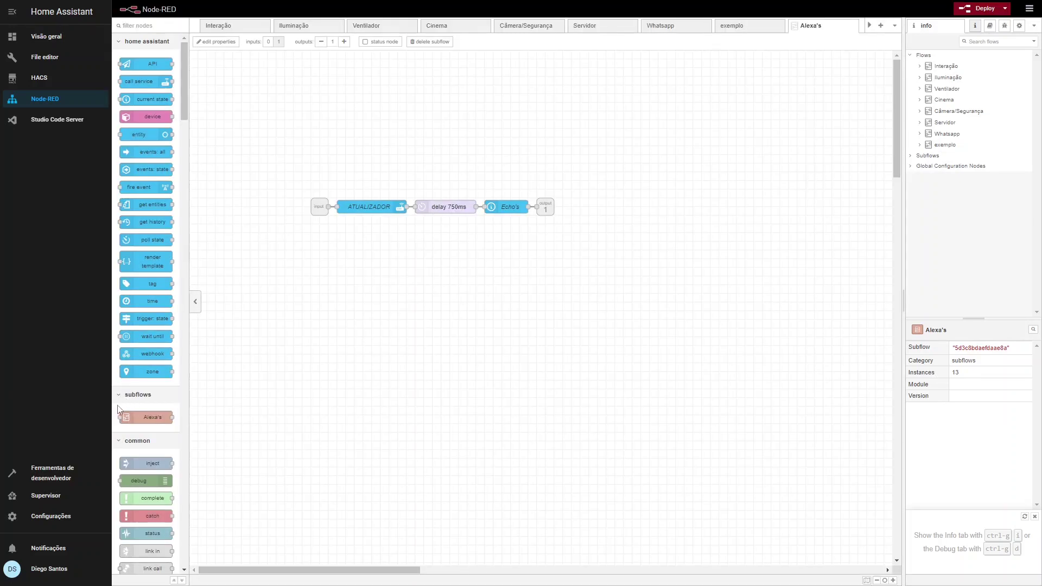
mouse_move(146, 417)
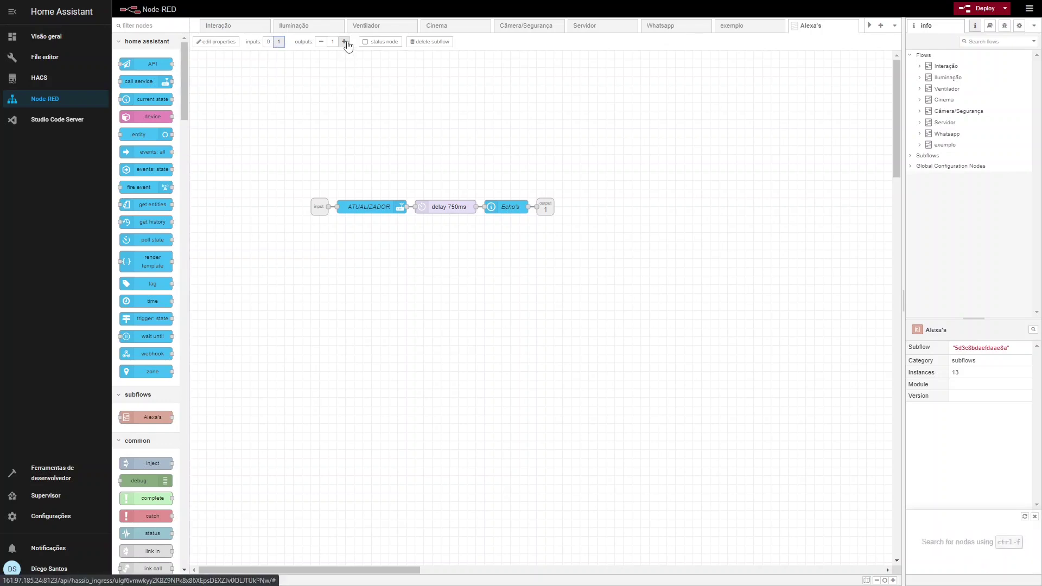
Re-create the subflow's input and reconnect it to the ATUALIZADOR node.
click(268, 42)
click(279, 43)
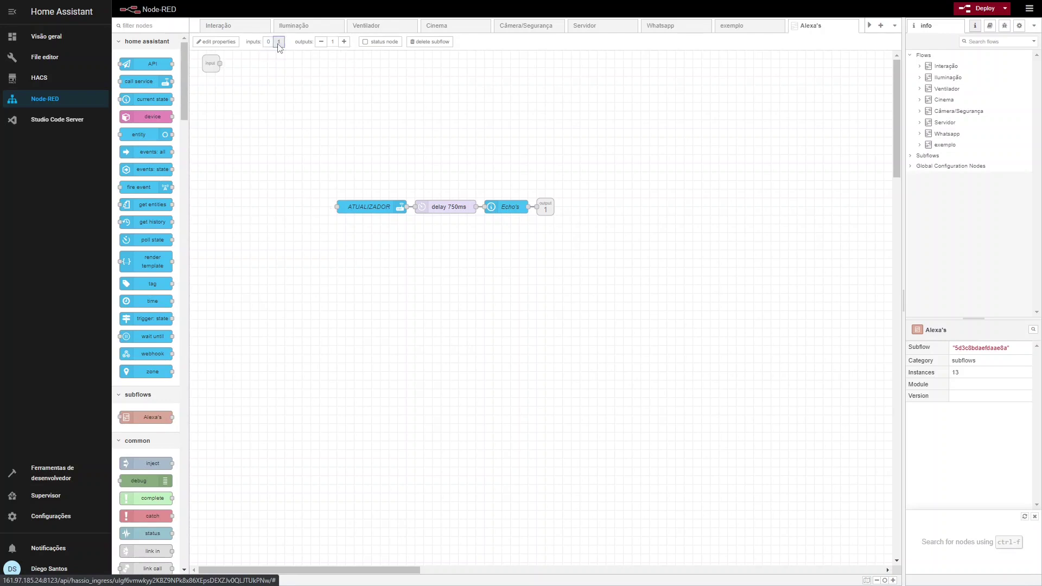
drag(211, 63, 311, 207)
drag(320, 206, 337, 207)
click(347, 207)
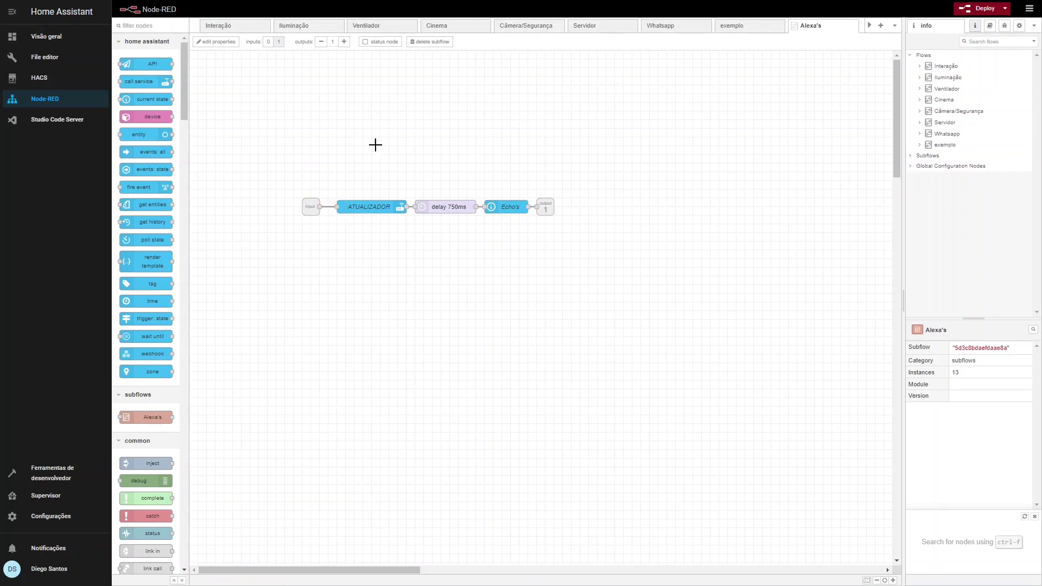
click(313, 205)
drag(314, 205, 345, 228)
drag(330, 155, 577, 252)
click(452, 114)
Add a call service node below the existing subflow chain and name it atualizador.
drag(137, 82, 333, 305)
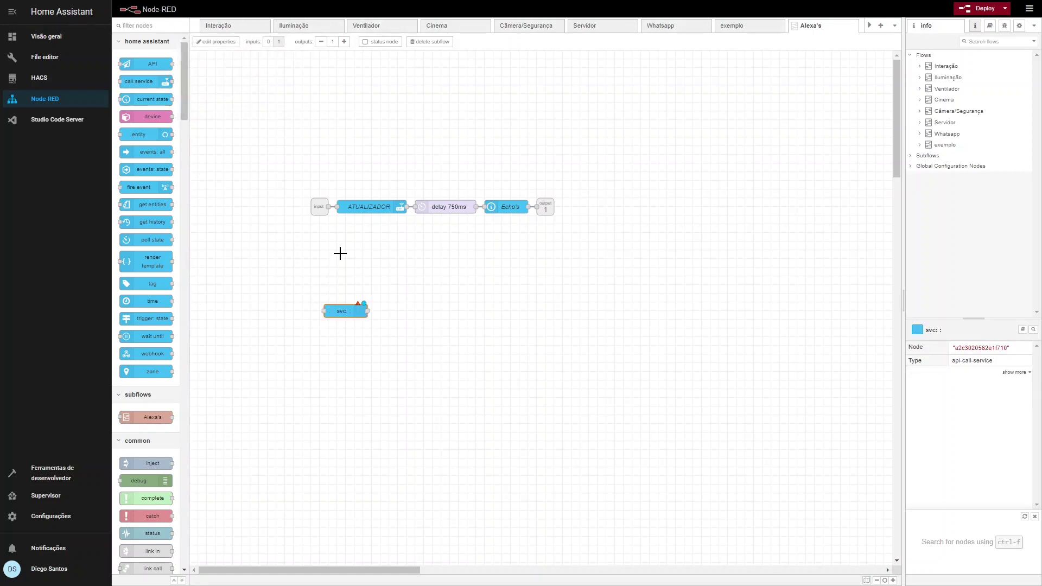
double_click(347, 312)
click(760, 89)
text(a)
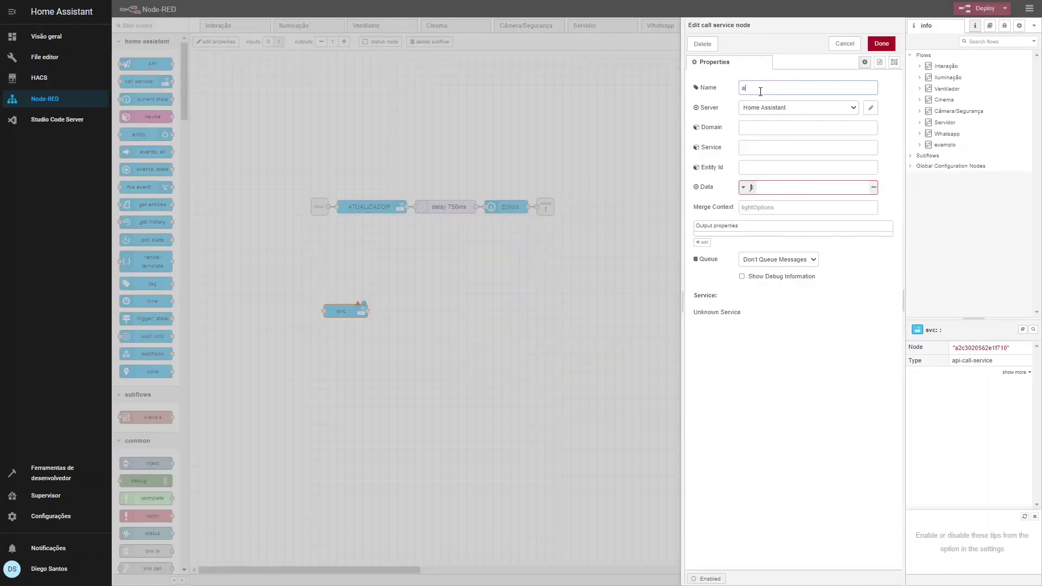
text(u)
key(BackSpace)
text(tula)
text(alizador)
Set the atualizador node's domain to alexa_media and its service to update_last_called, and apply the node settings.
click(757, 127)
text(al)
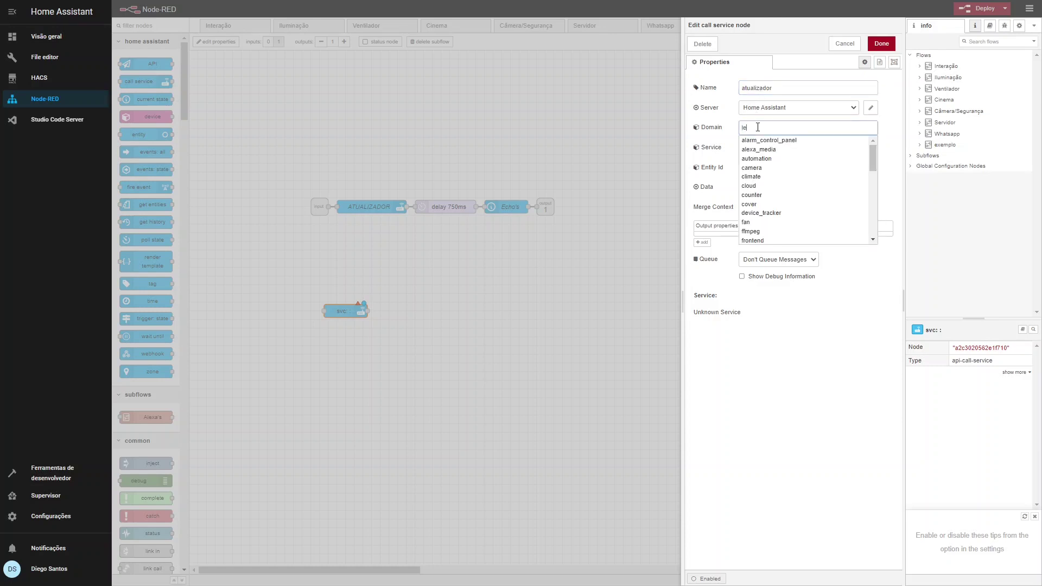
click(760, 143)
click(778, 150)
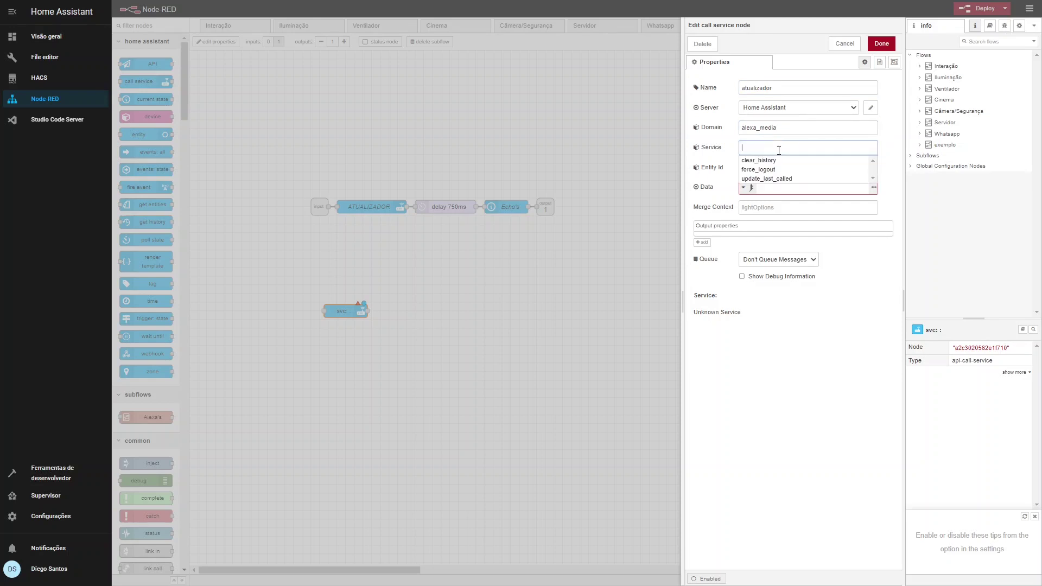
click(783, 178)
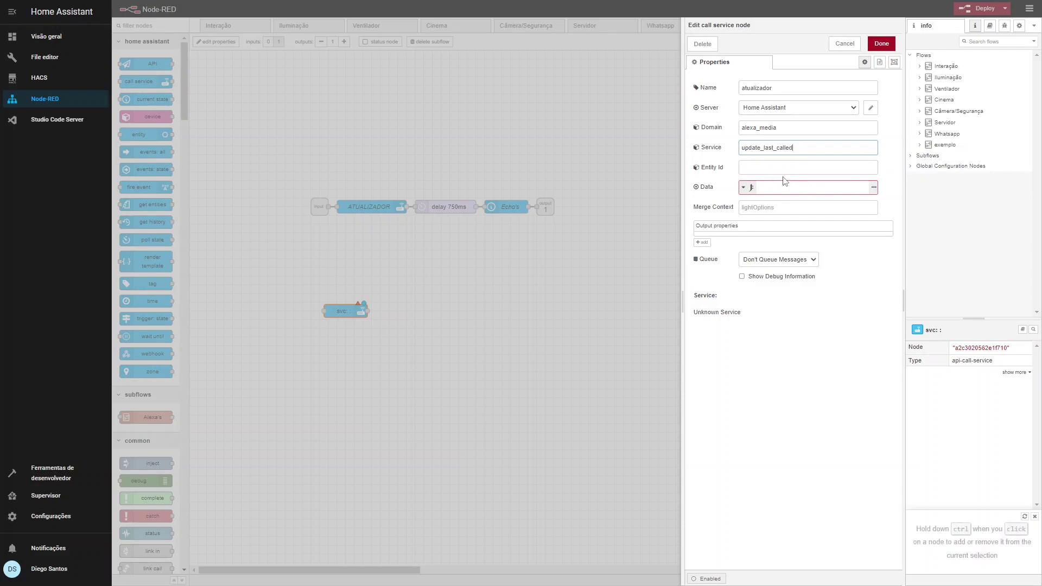
key(ctrl+Return)
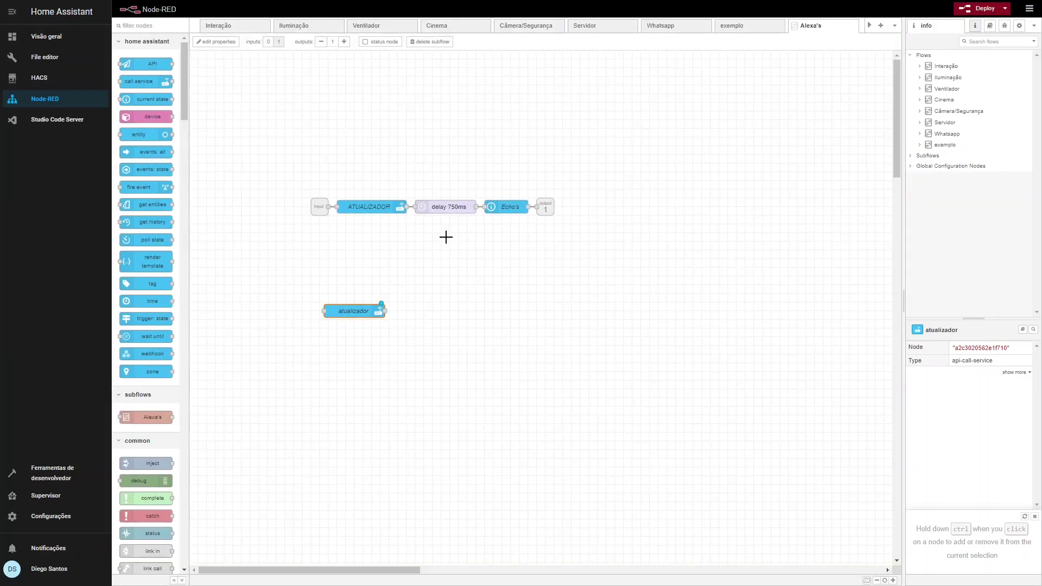
Review the 750 ms delay node and the settings of the Echo's current state node in the subflow.
click(439, 209)
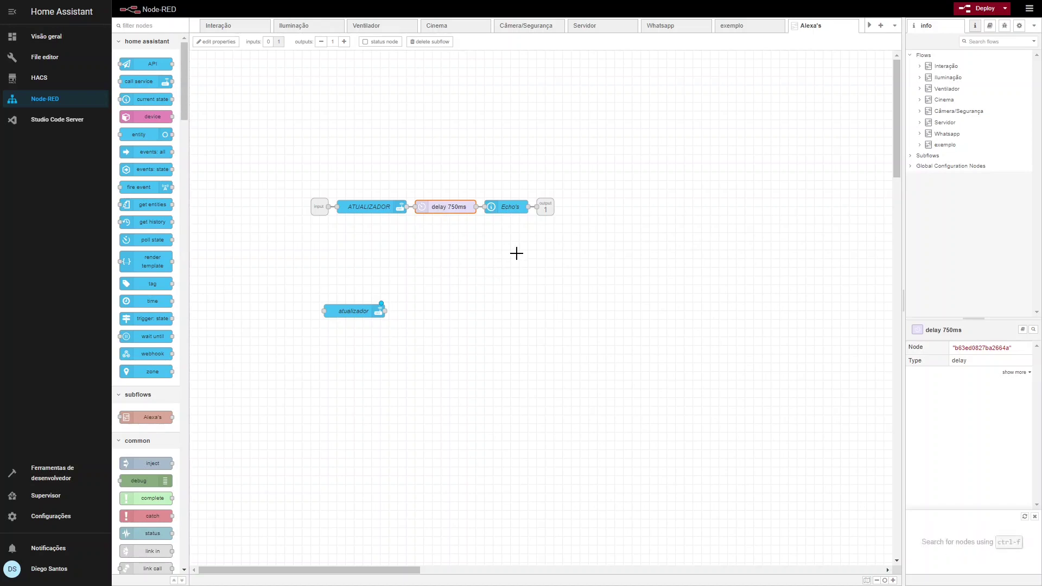
double_click(512, 206)
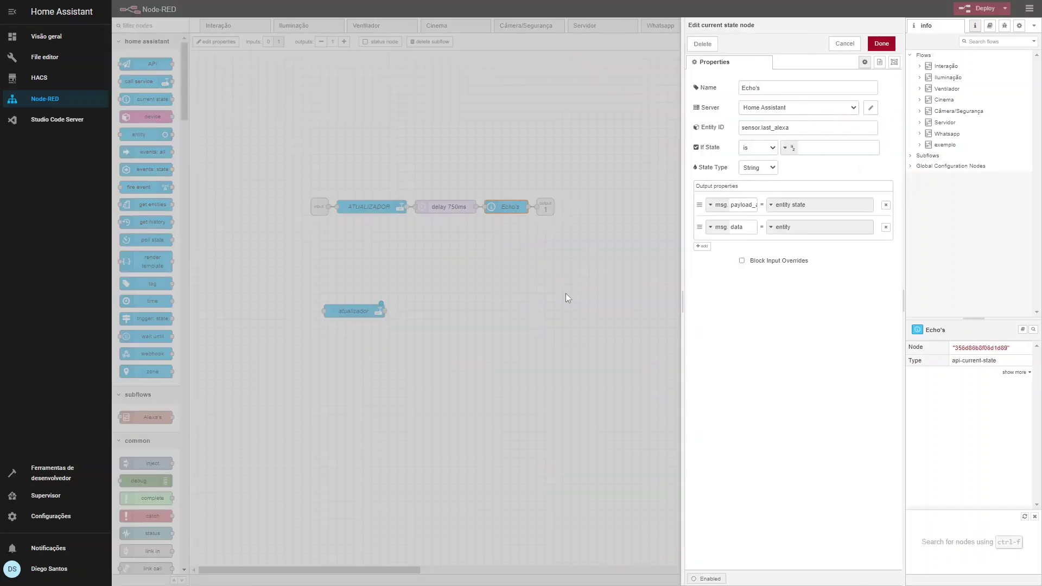
key(Escape)
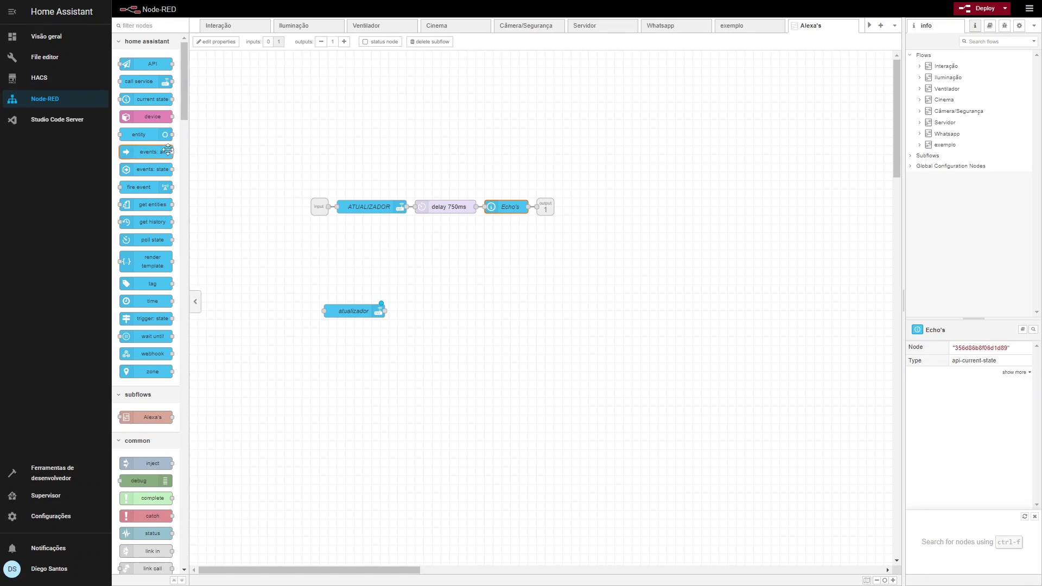
Add a current state node beside the atualizador node, with entity sensor.last_alexa and its entity state output to msg.payload_alexa.
drag(151, 99, 497, 311)
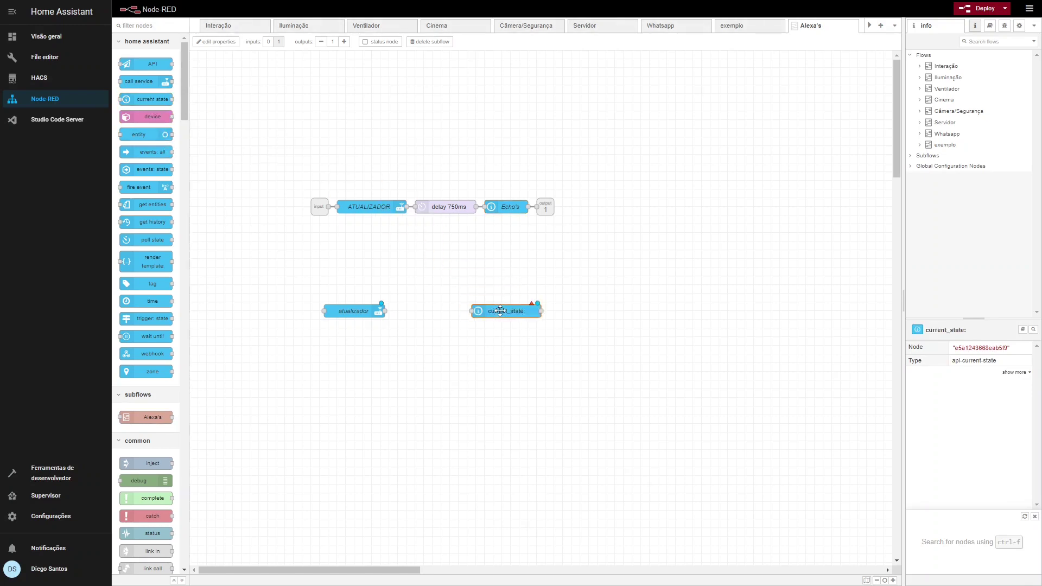
double_click(500, 311)
click(768, 127)
text(las)
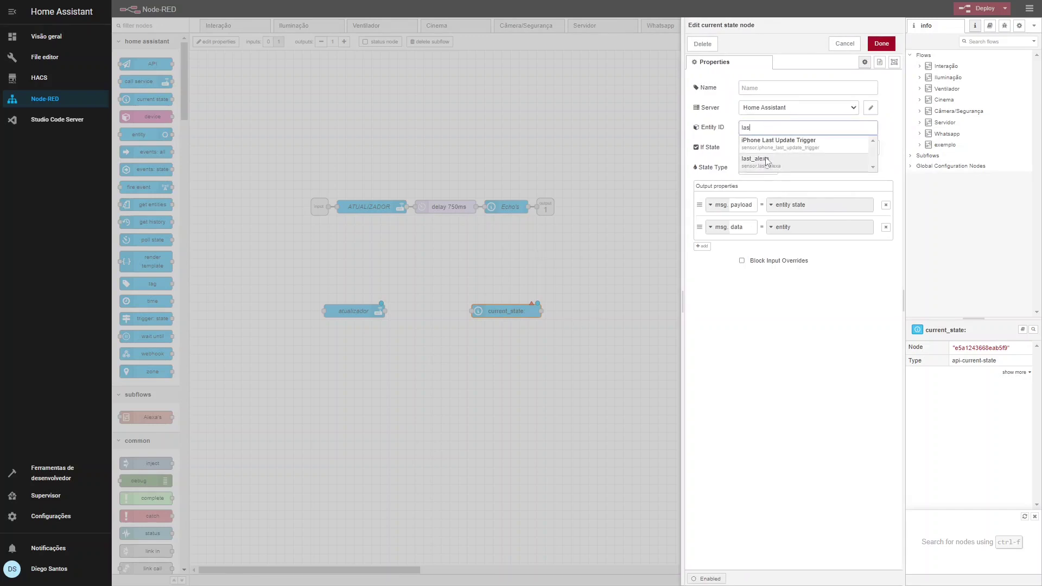
click(803, 160)
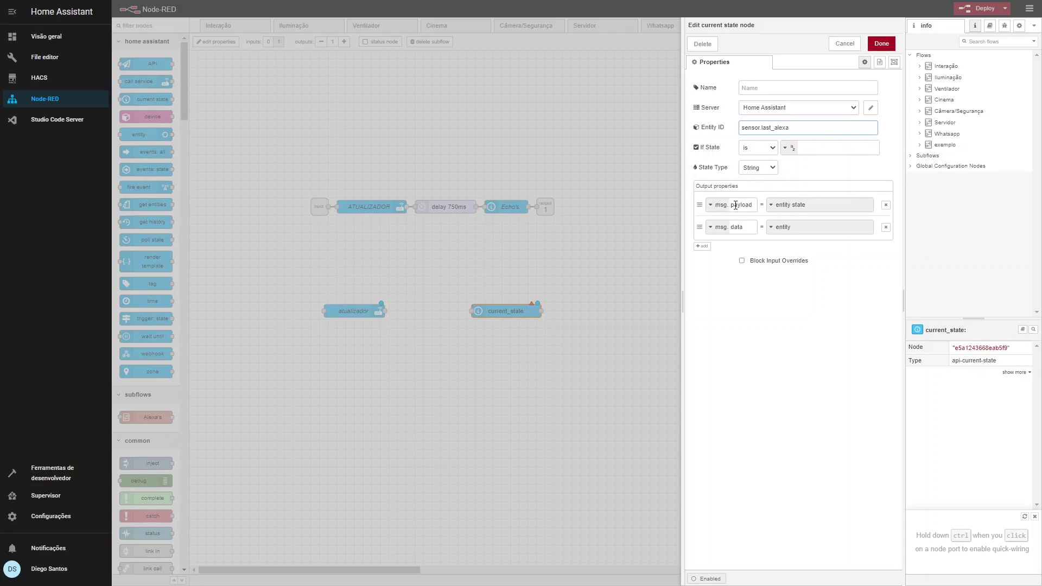
click(754, 205)
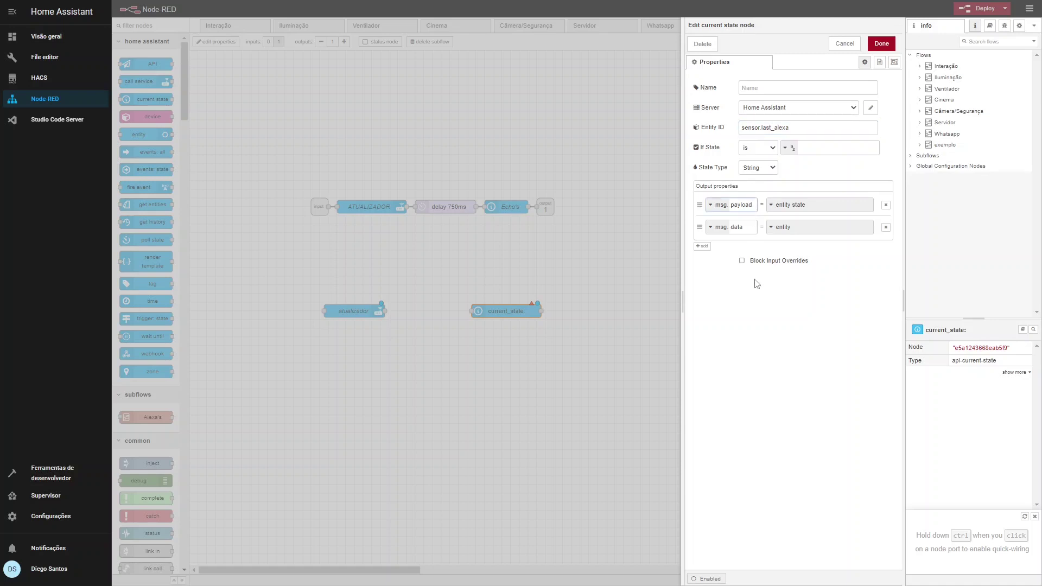
text(_alexa)
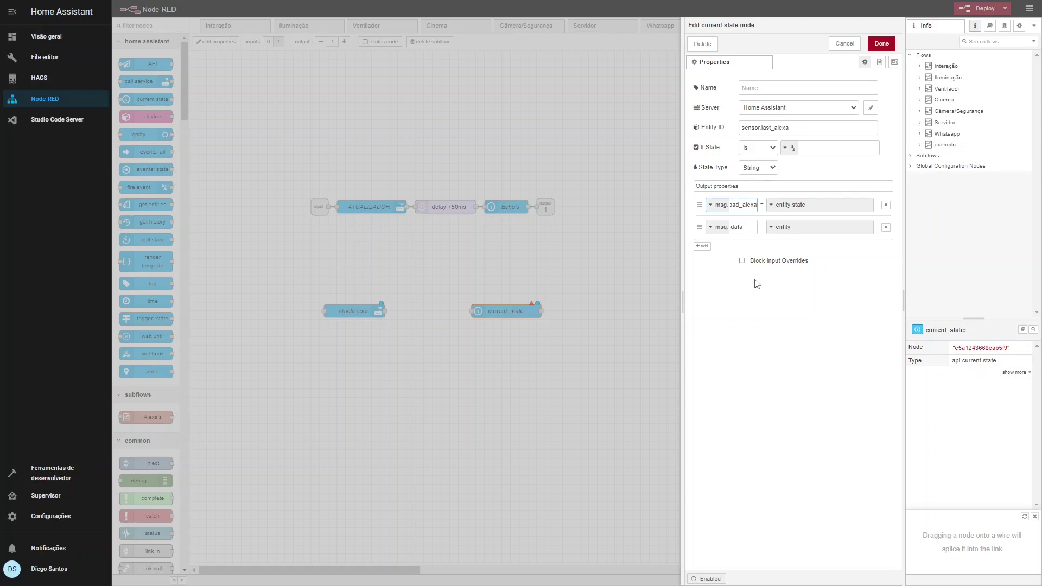
Delete the new current state node and the lowercase atualizador node, and deploy the flows.
click(702, 44)
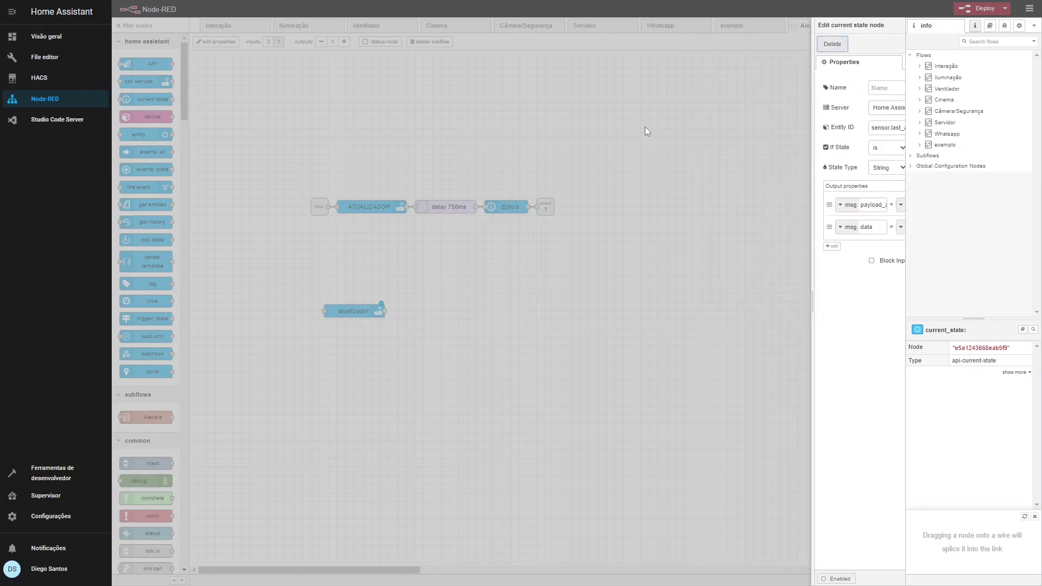
click(343, 317)
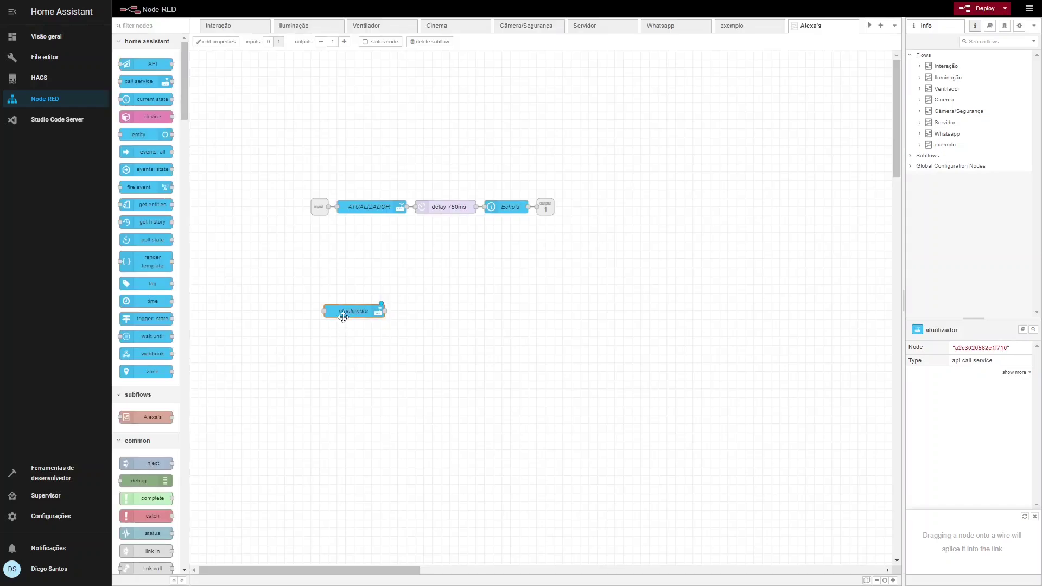
key(Delete)
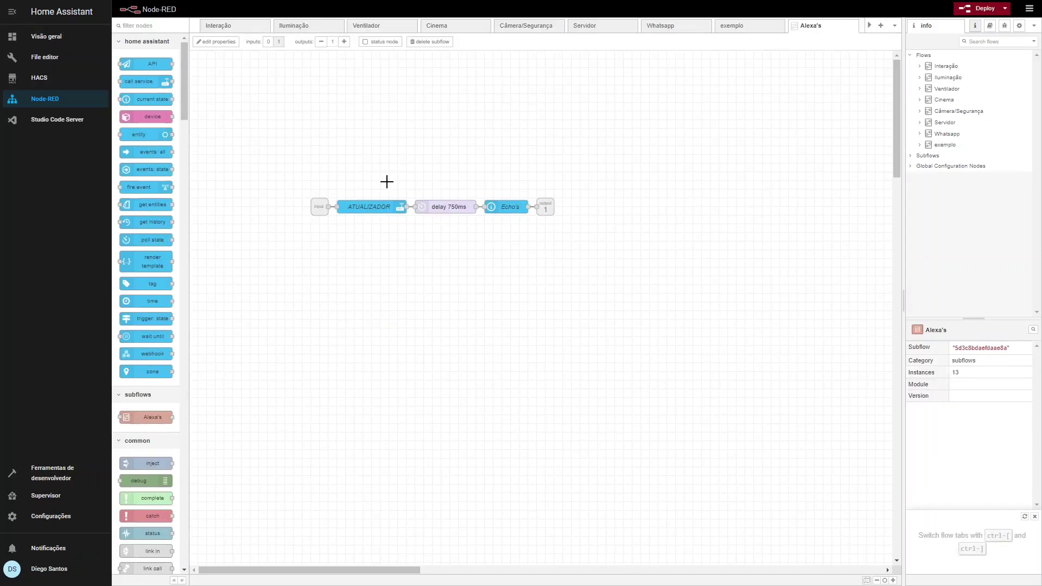
click(983, 13)
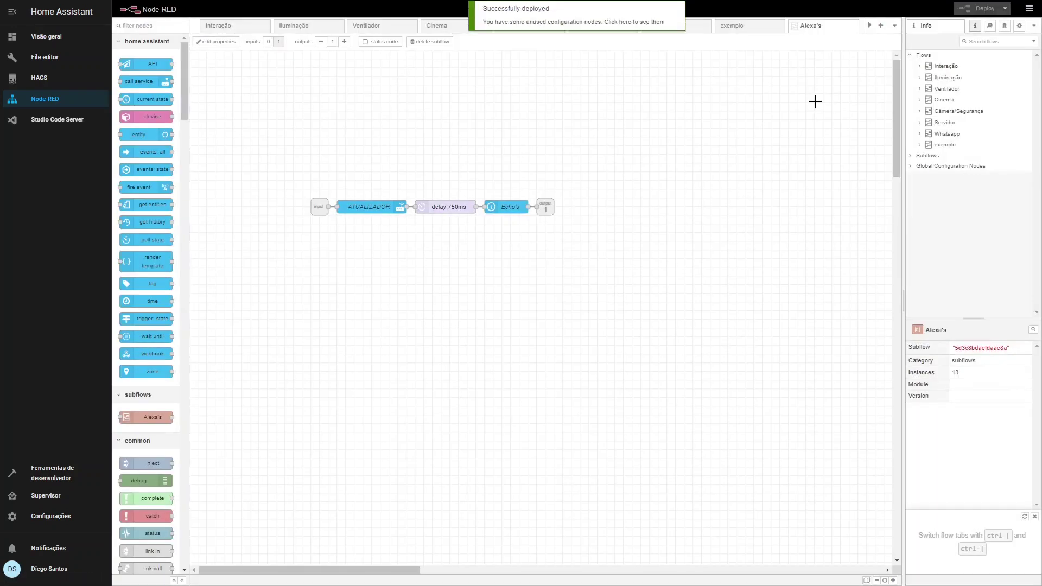
In the exemplo flow, check the luz switch node and wire its output to the Alexa's subflow node.
click(735, 24)
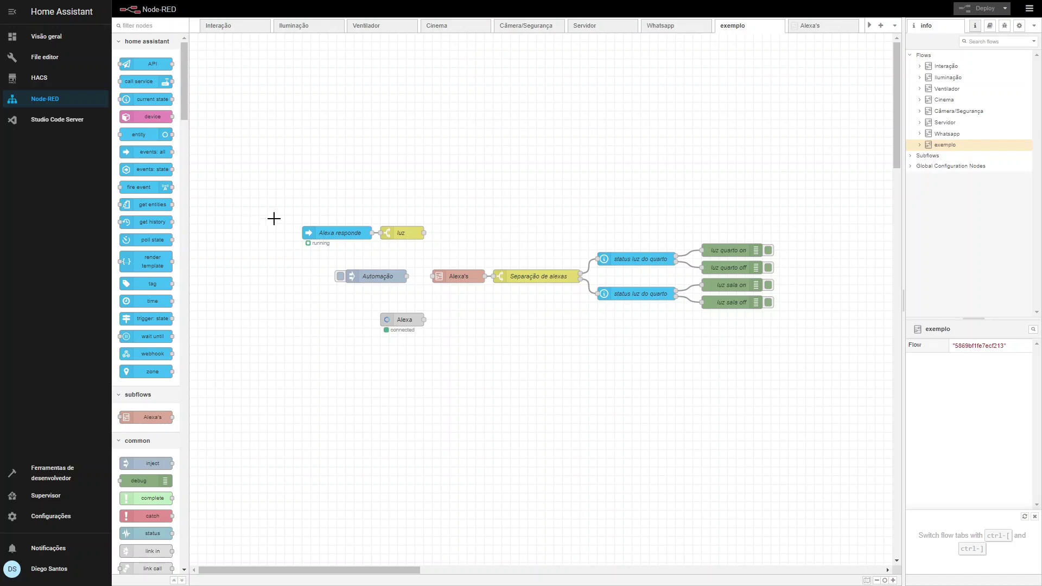
drag(273, 214, 435, 247)
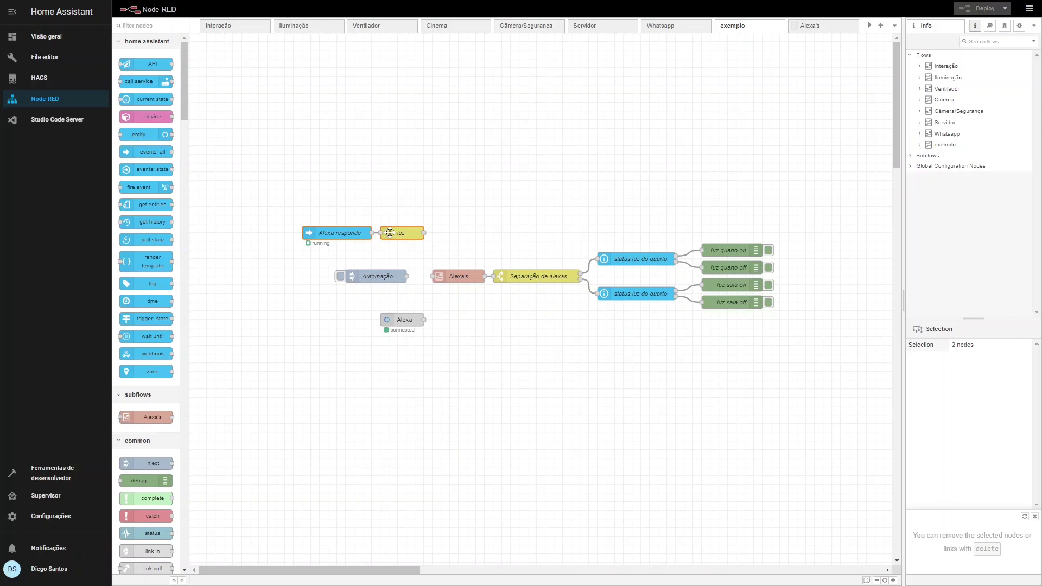
drag(286, 213, 365, 242)
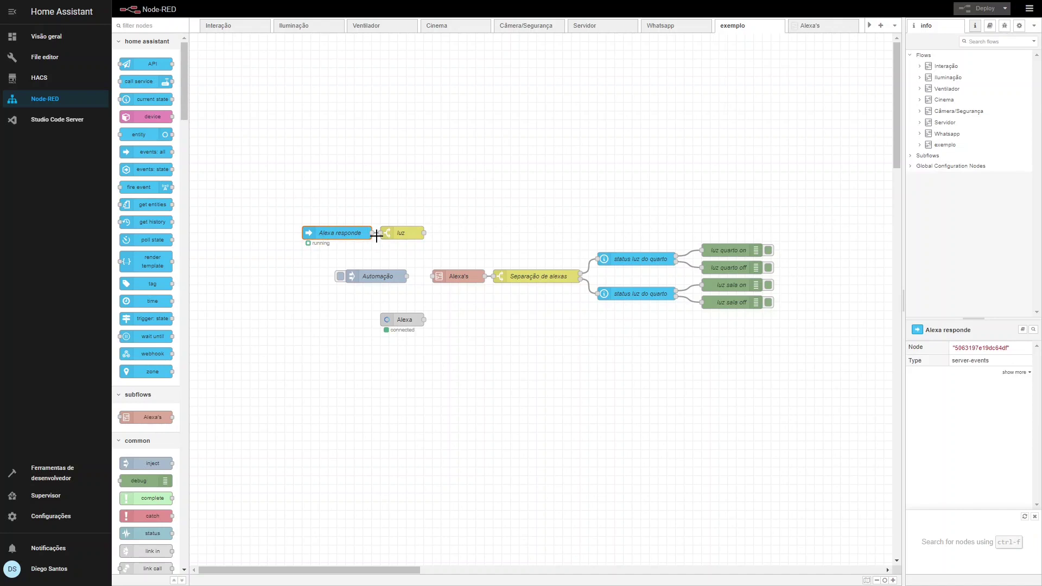
double_click(398, 234)
click(774, 132)
key(Escape)
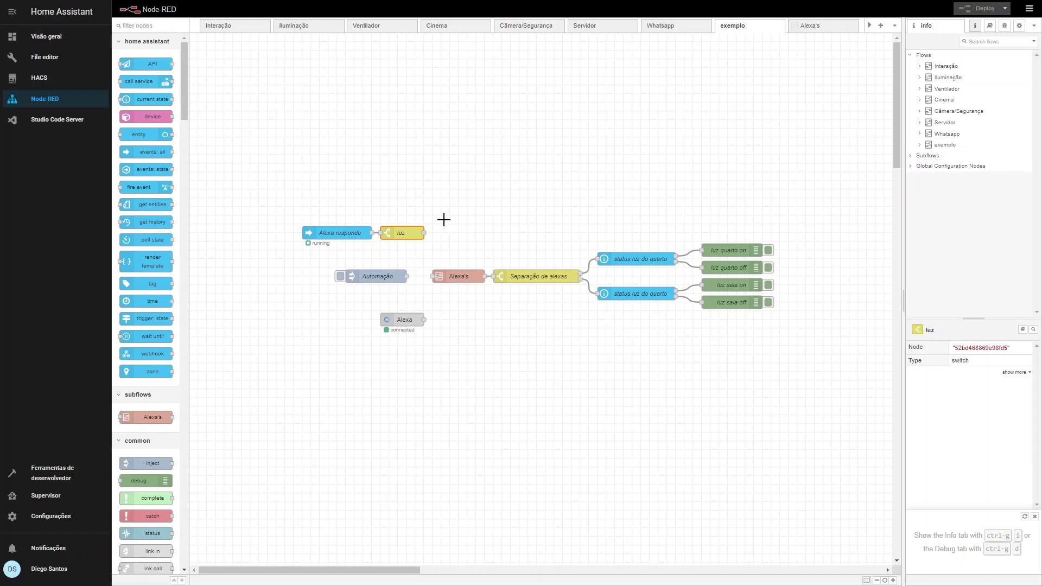
drag(425, 233, 432, 276)
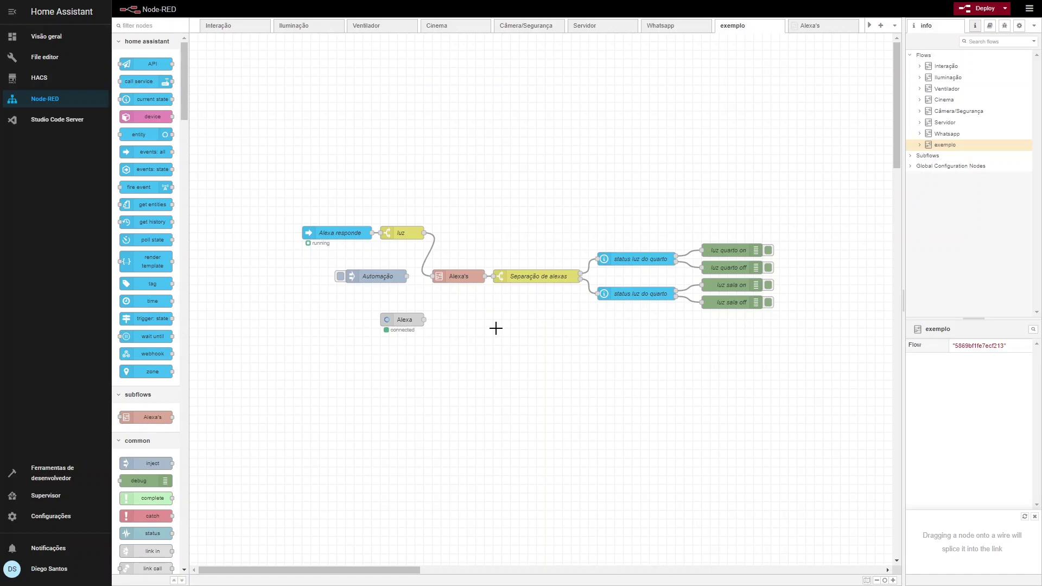
Review the path from the Alexa responde trigger through the luz switch into the Alexa's subflow node.
drag(283, 213, 356, 241)
click(407, 233)
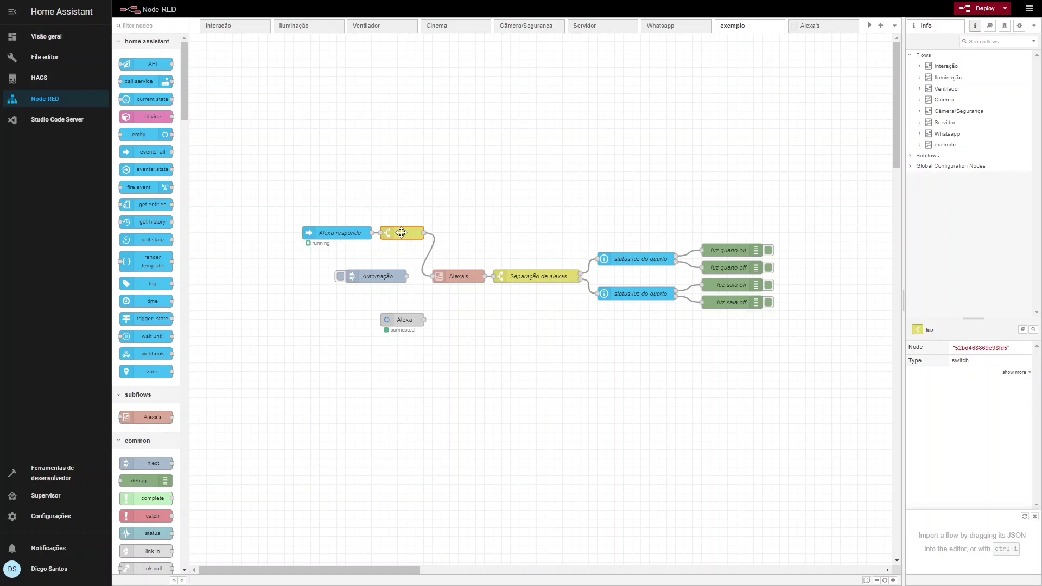
click(448, 274)
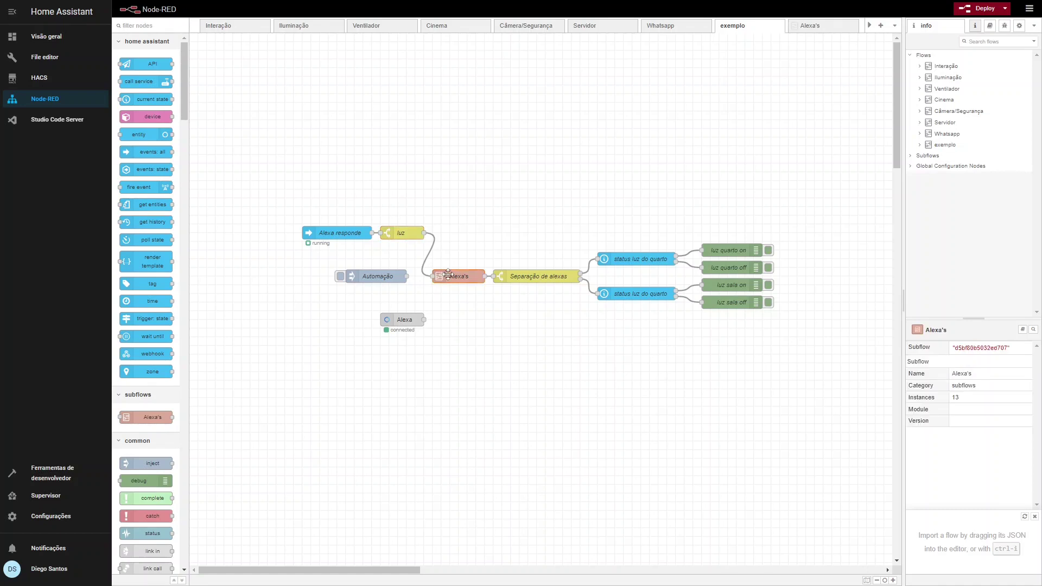
double_click(448, 274)
key(ctrl+Escape)
Review the msg.payload_alexa property and the media player rules in the Separação de alexas switch node.
click(520, 278)
double_click(520, 278)
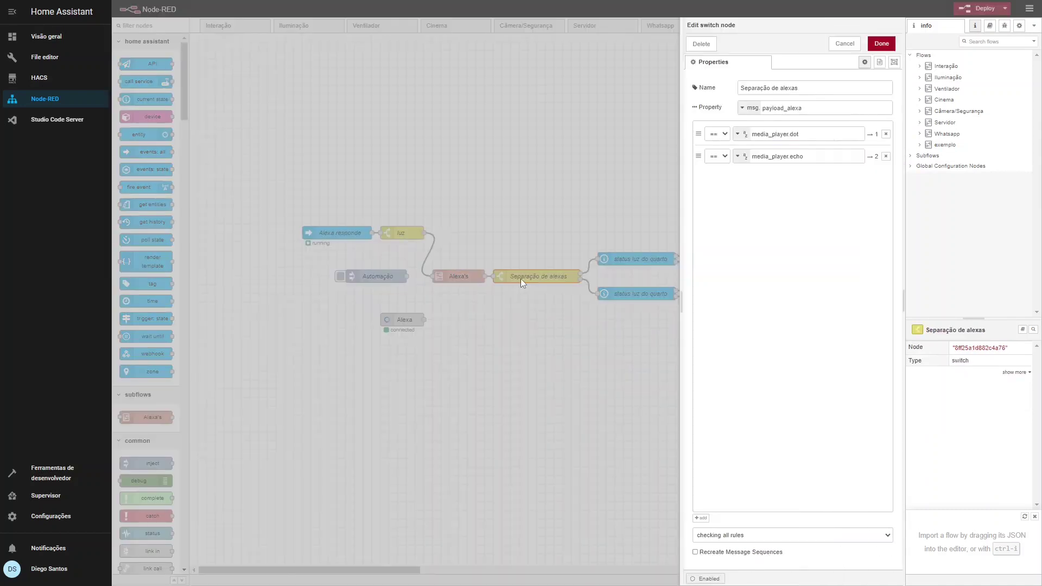
drag(802, 134, 772, 134)
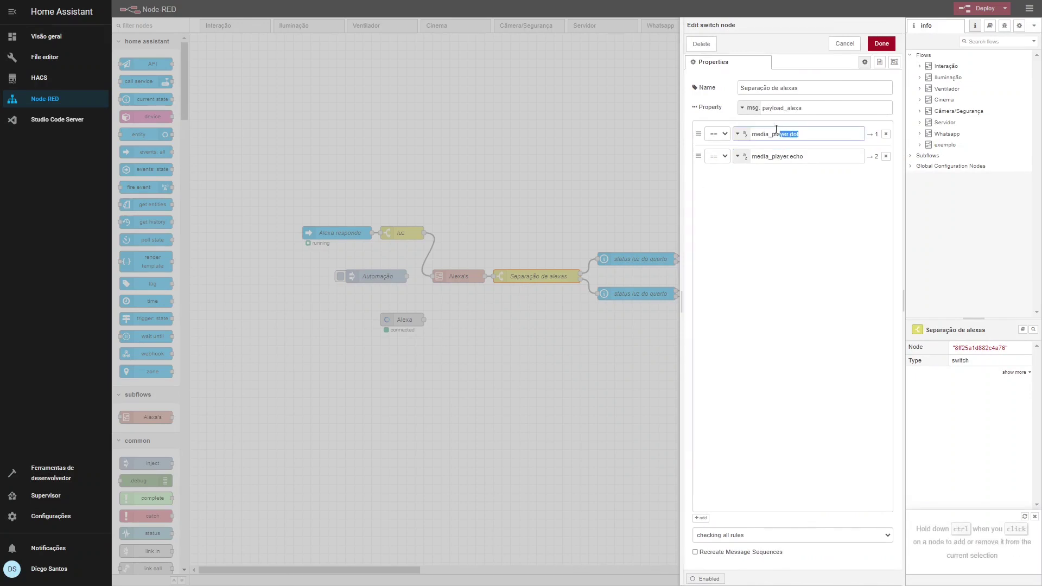
click(810, 133)
click(835, 160)
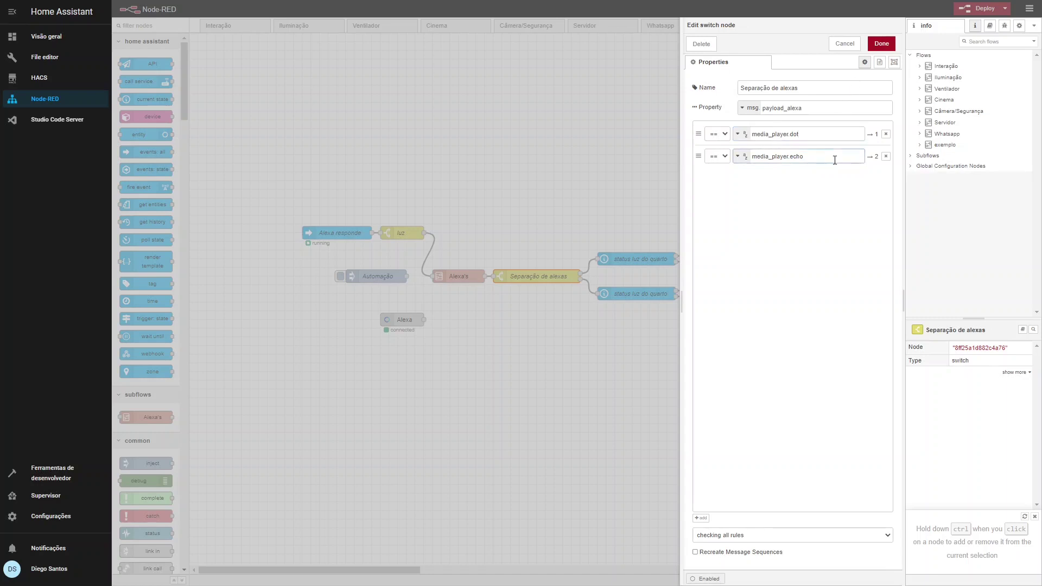
key(ctrl+Return)
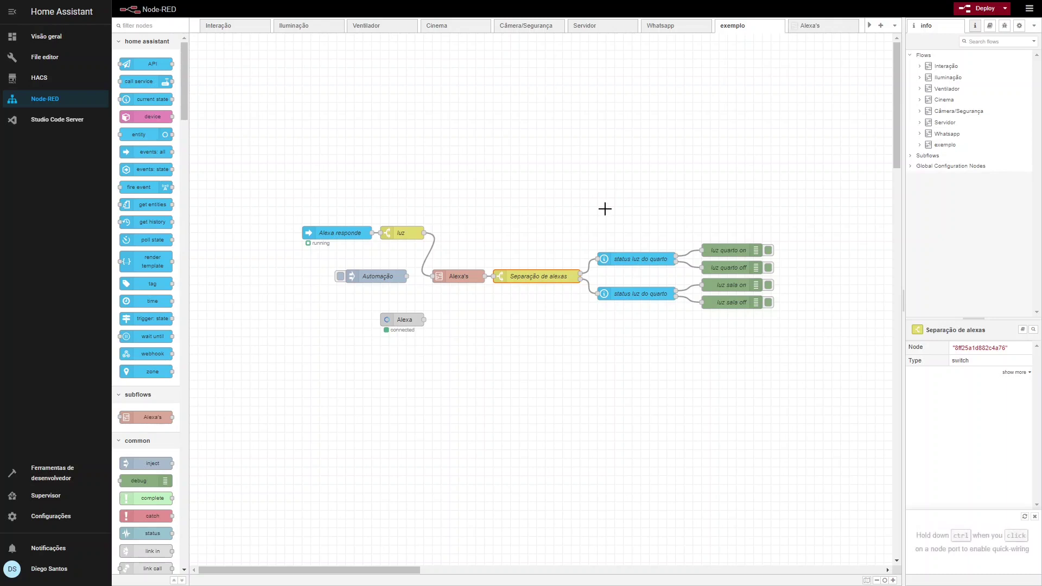
double_click(532, 278)
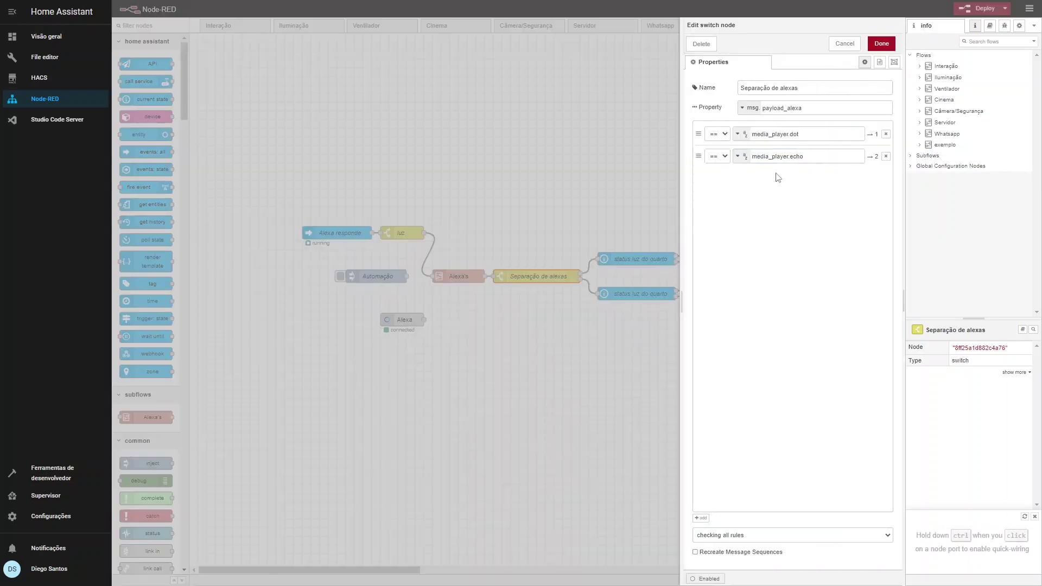
click(809, 138)
key(ctrl+Return)
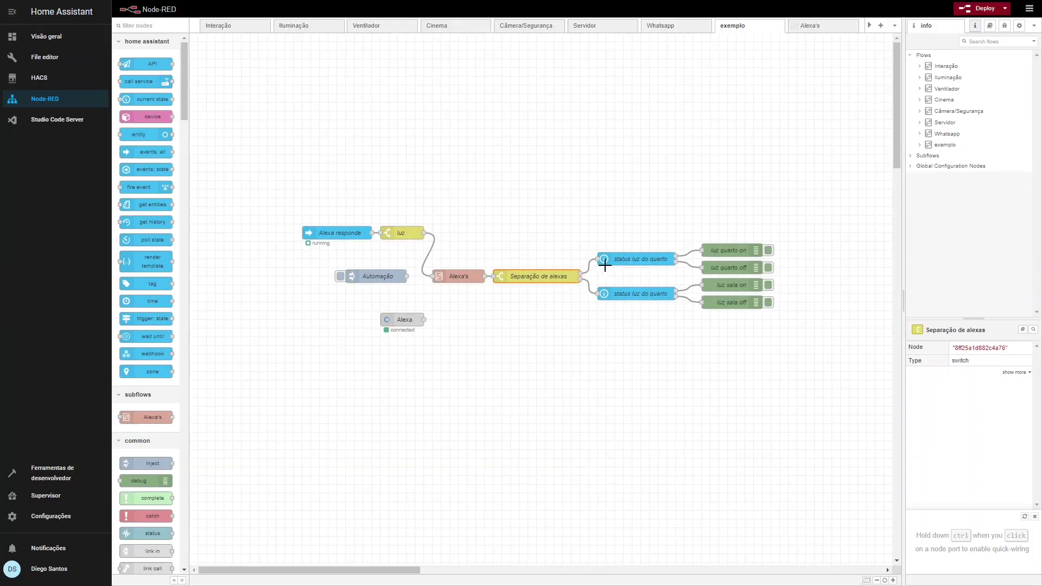
Review the entity ID and If State condition of the upper status luz do quarto node, and its luz quarto on and off outputs.
double_click(630, 259)
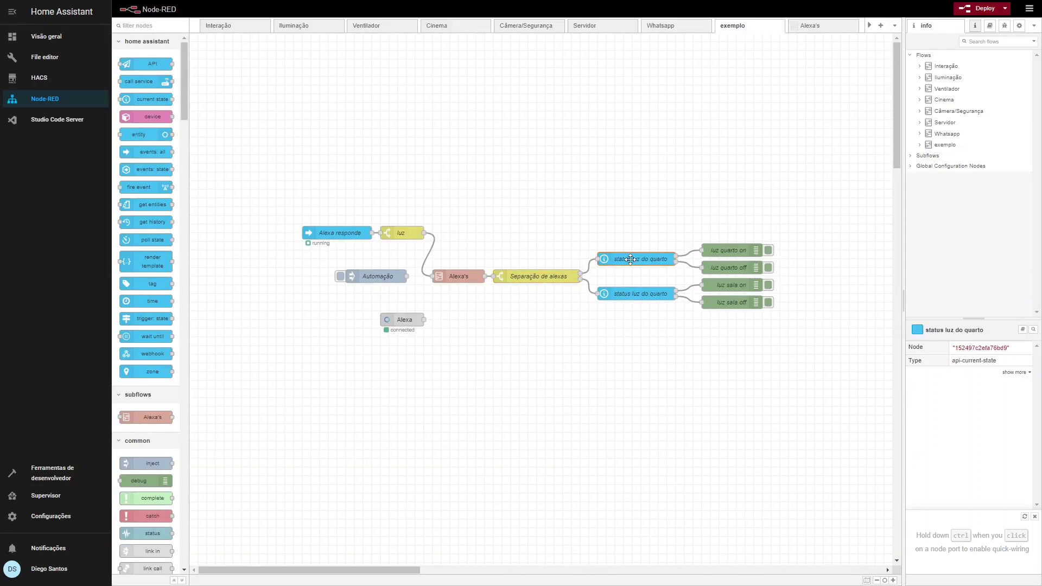
key(ctrl+Return)
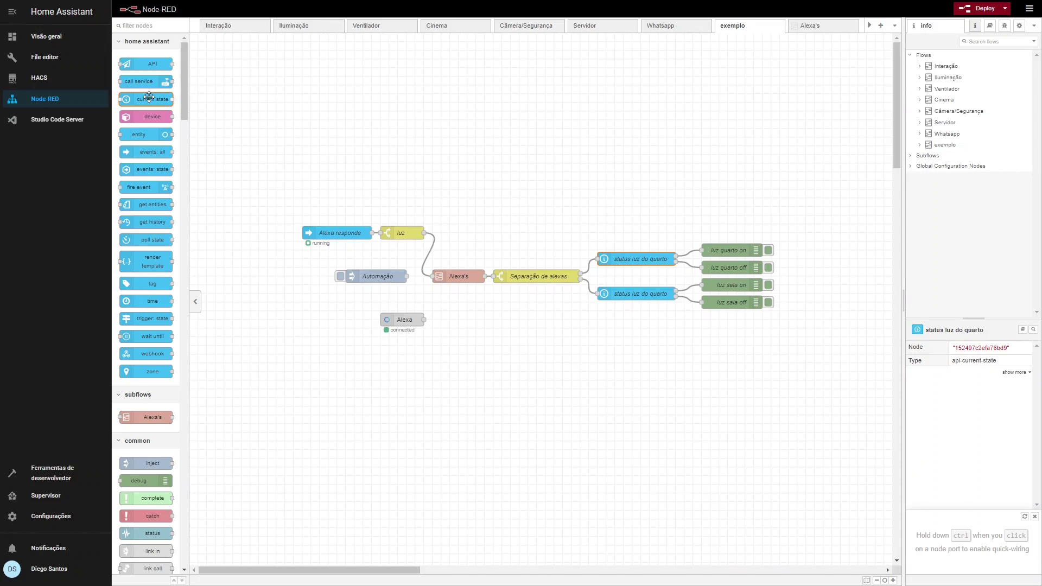
double_click(628, 258)
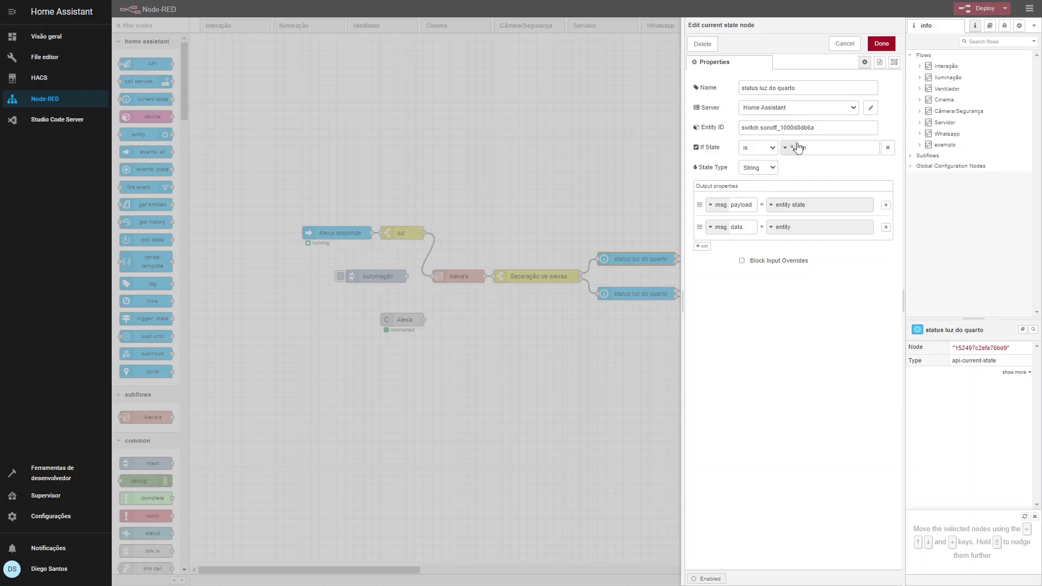
drag(821, 128, 722, 128)
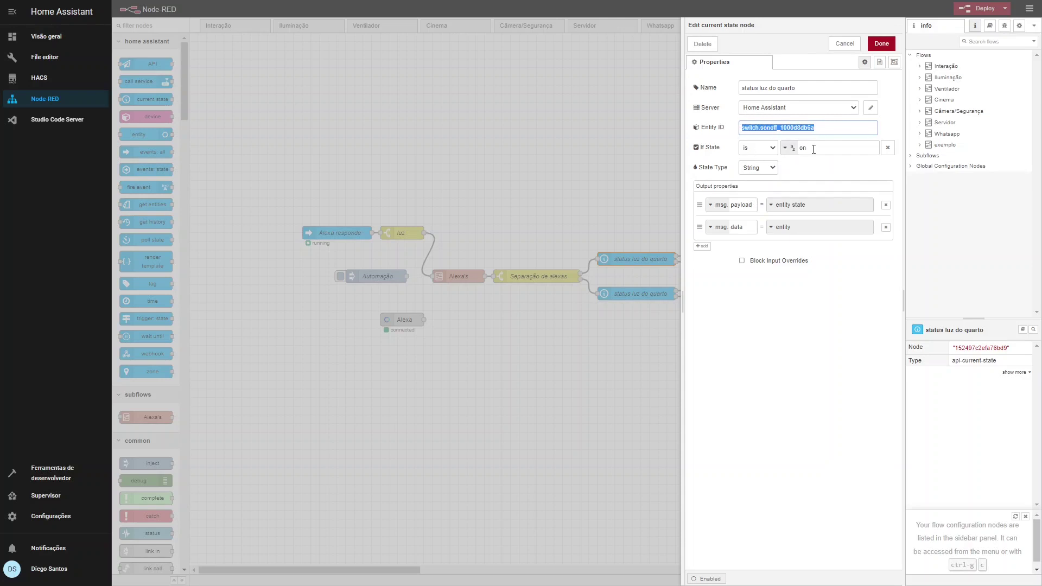
double_click(802, 148)
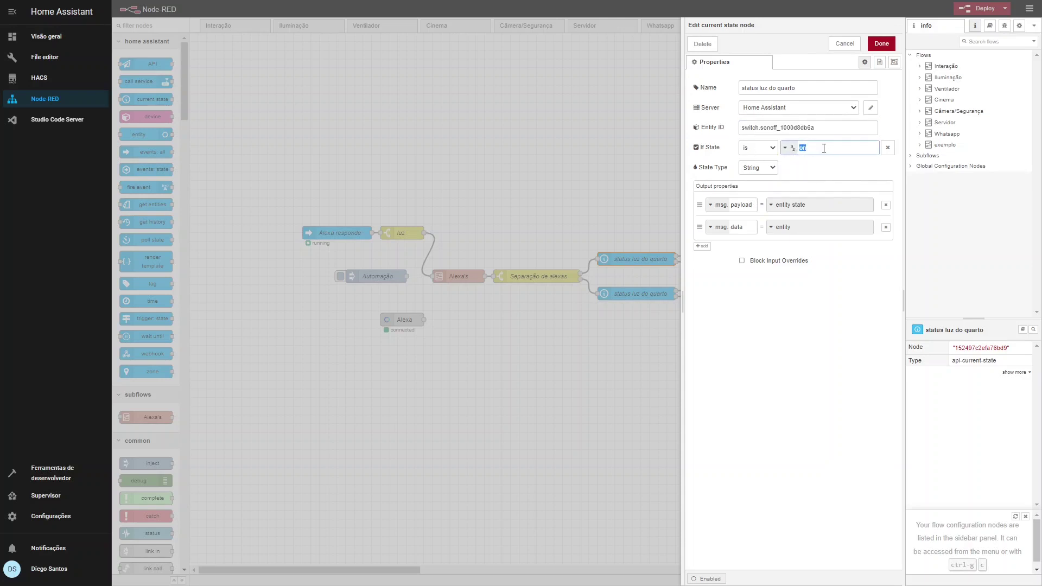
click(882, 43)
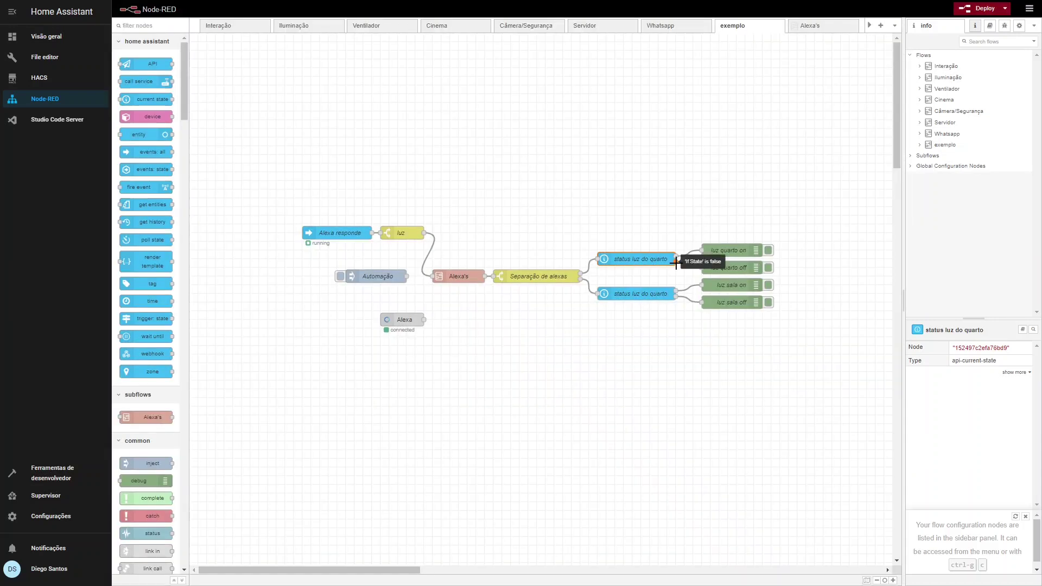
click(721, 248)
mouse_move(149, 84)
mouse_down()
mouse_move(695, 193)
mouse_move(155, 86)
mouse_up()
click(734, 272)
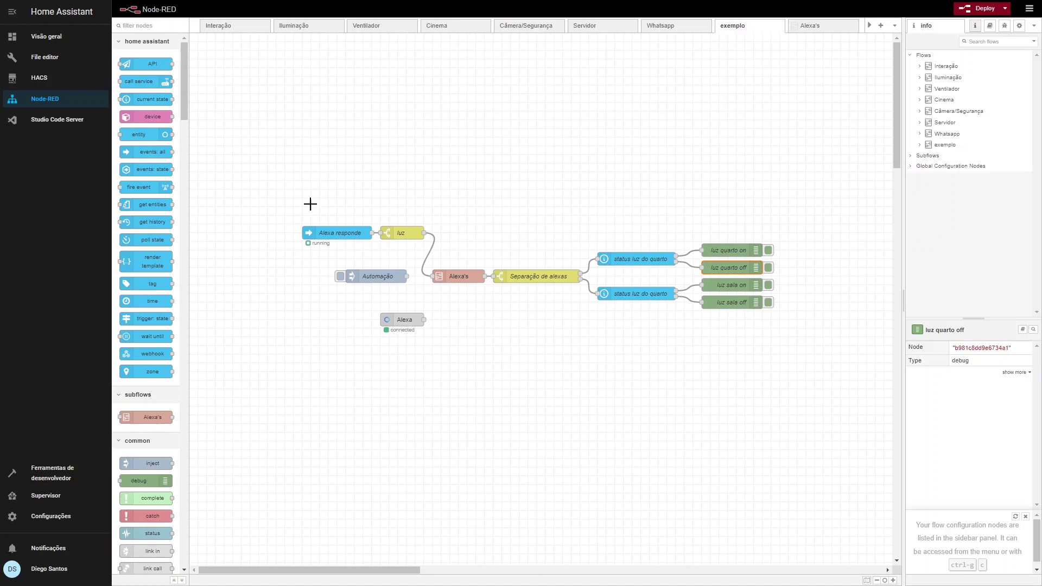
Trace the exemplo flow from Alexa responde through the Alexa's subflow and Separação de alexas to the luz quarto on and off debug nodes.
drag(282, 208, 379, 261)
drag(374, 196, 437, 249)
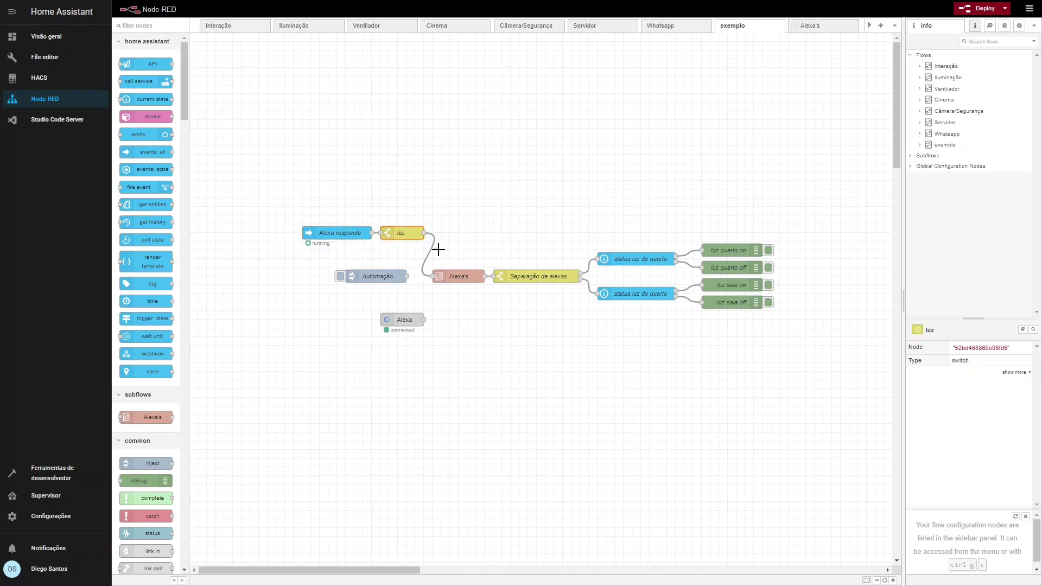
click(454, 276)
drag(490, 243, 587, 308)
click(624, 255)
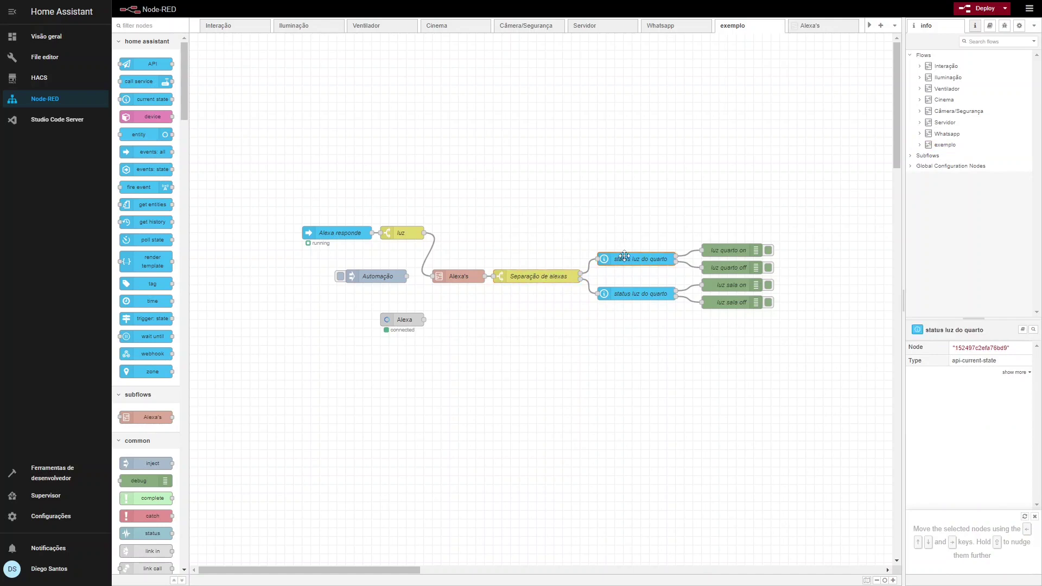
click(728, 251)
click(728, 268)
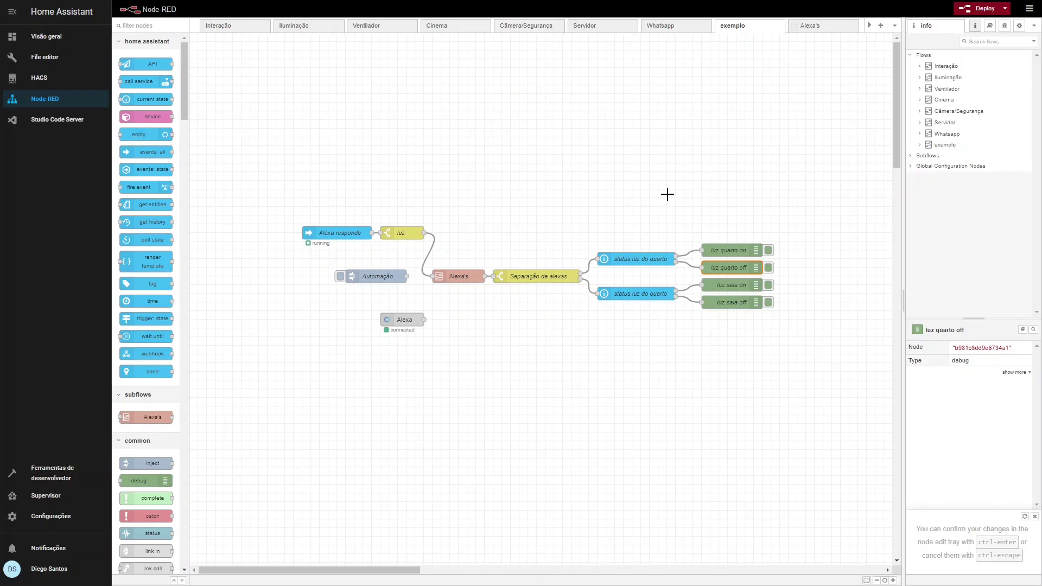
Move the Automação and Alexa nodes so that both line up below the Alexa responde trigger in the exemplo flow.
drag(269, 203, 449, 256)
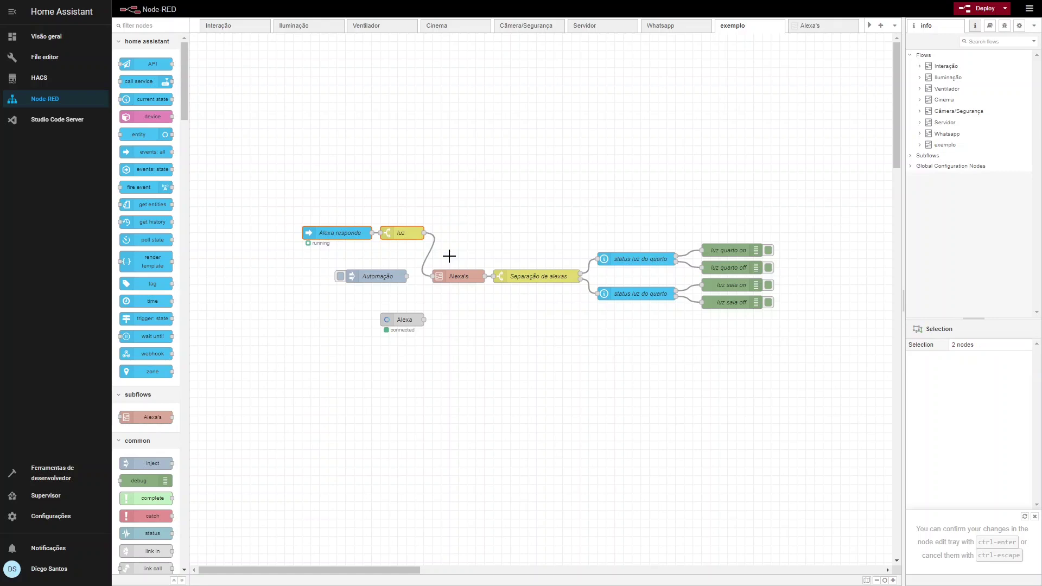
drag(384, 280, 349, 280)
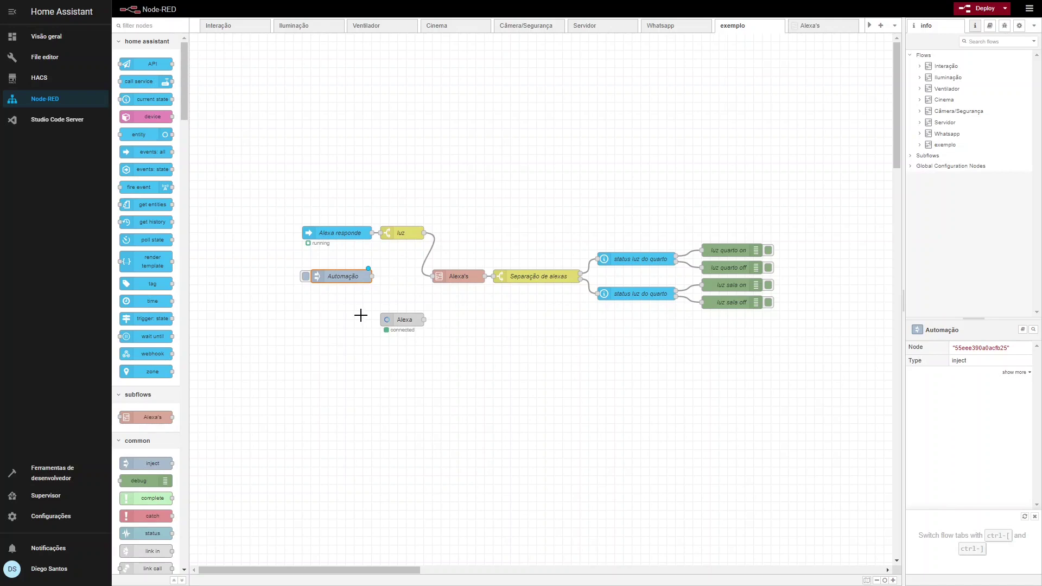
drag(395, 321, 335, 320)
drag(286, 260, 408, 290)
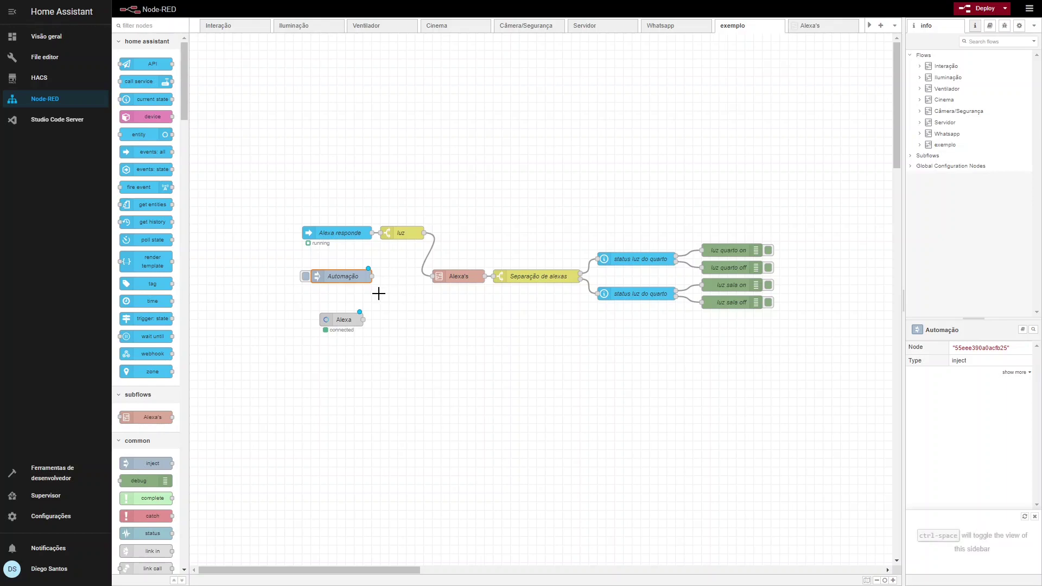
drag(343, 319, 361, 337)
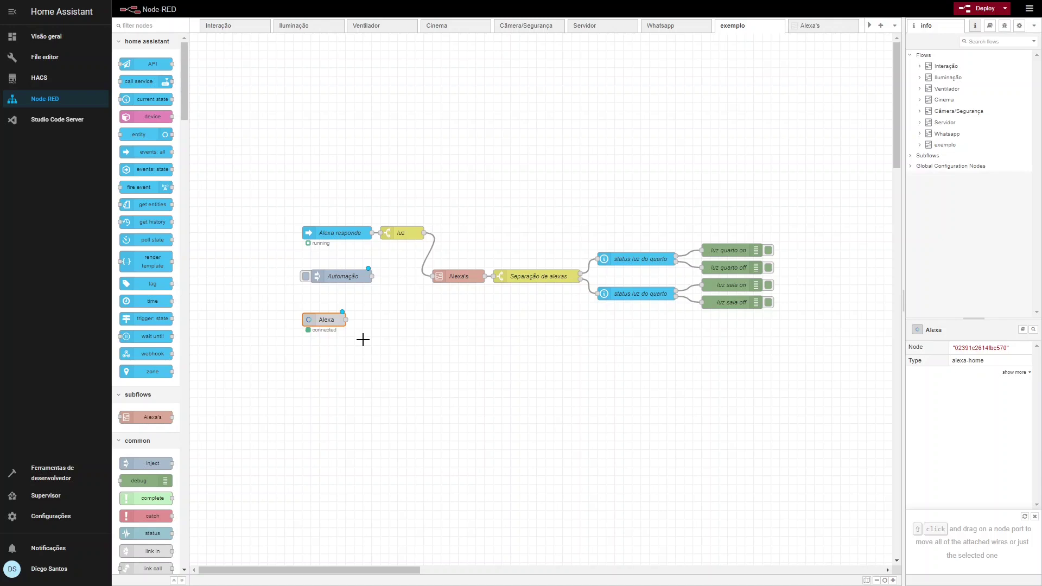
click(288, 305)
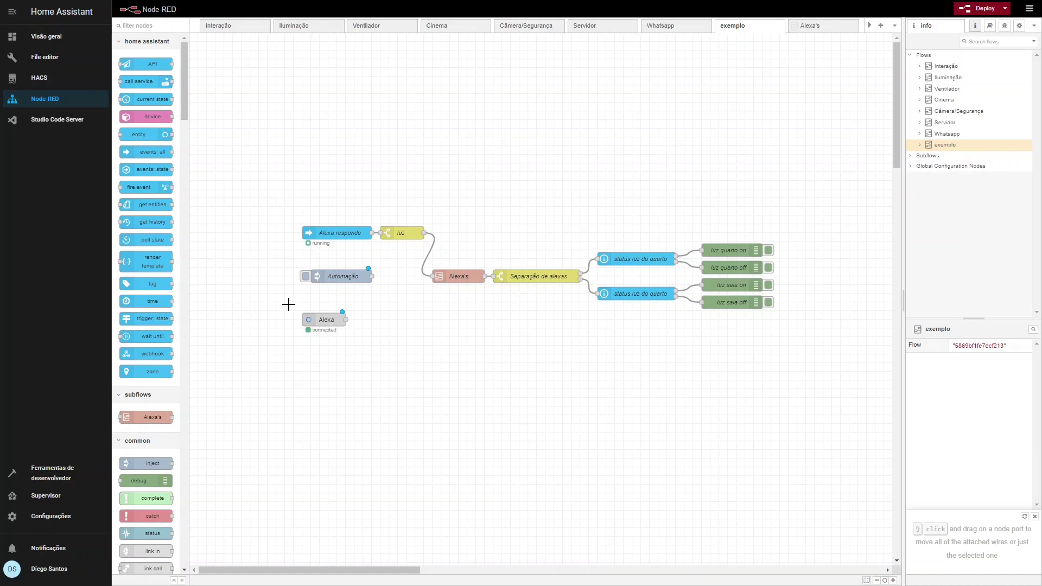
Review the Alexa's subflow node and the media player rules in the Separação de alexas switch node it feeds.
drag(346, 319, 433, 326)
click(448, 274)
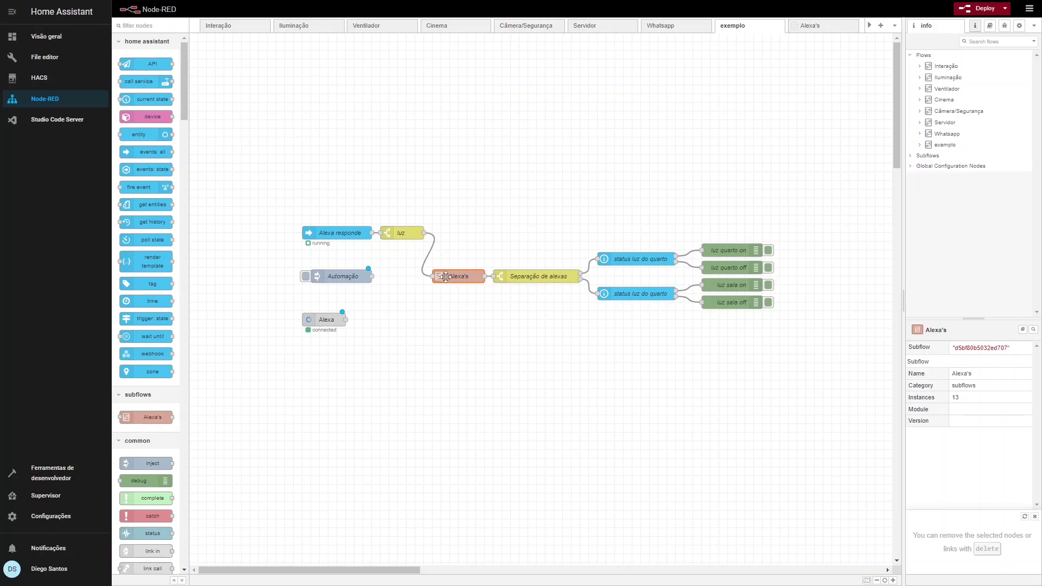
drag(403, 259, 487, 293)
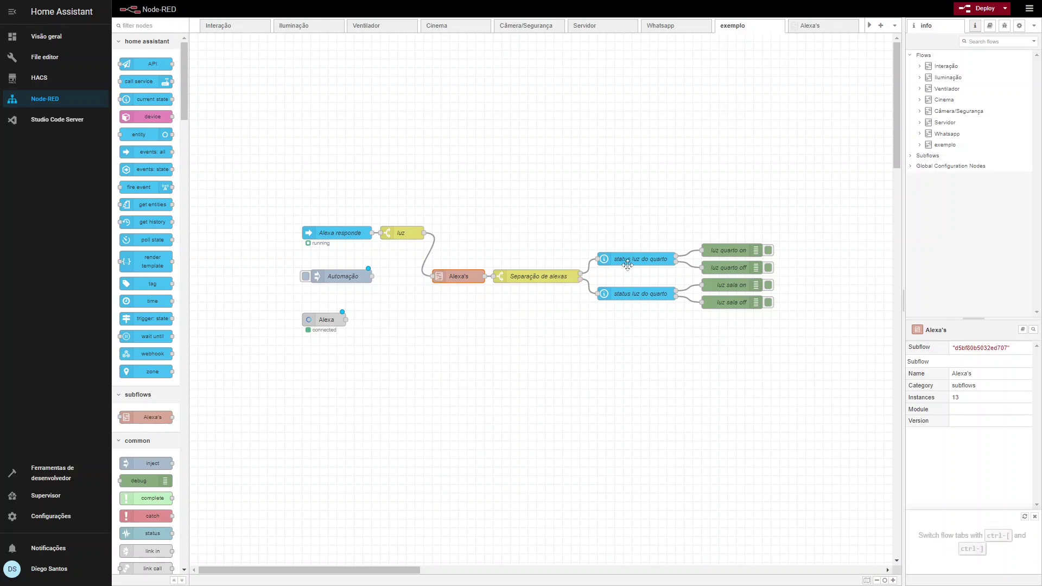
double_click(537, 277)
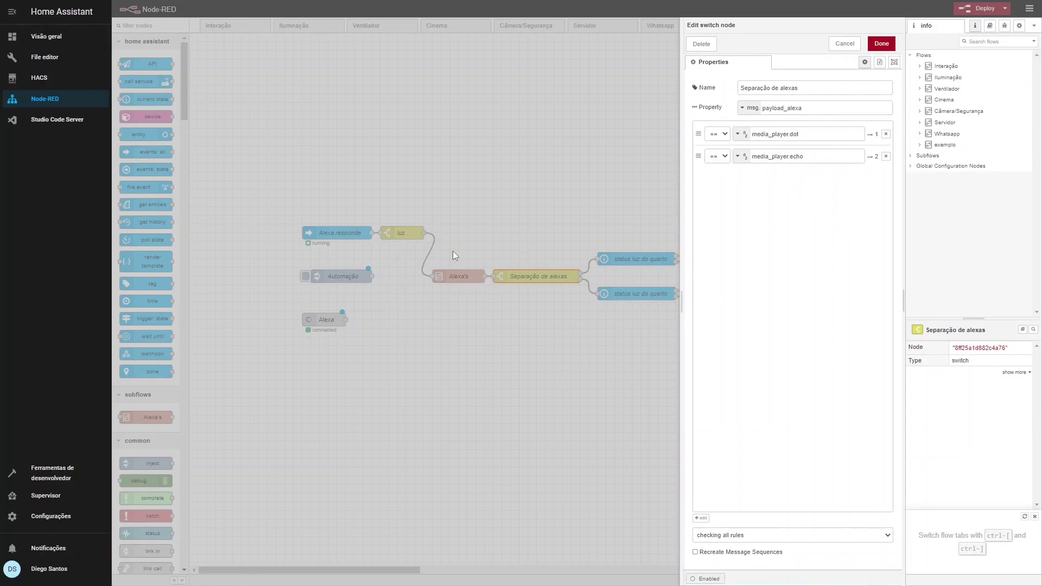
key(Escape)
drag(440, 246, 559, 301)
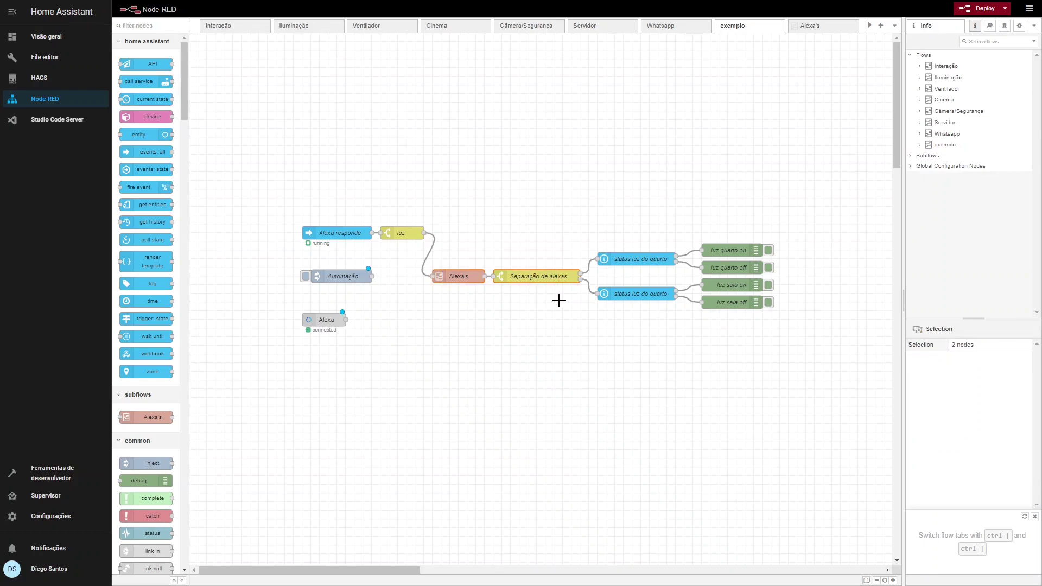
Re-enter payload_alexa as the msg property of the Separação de alexas switch node and apply the node settings.
double_click(540, 274)
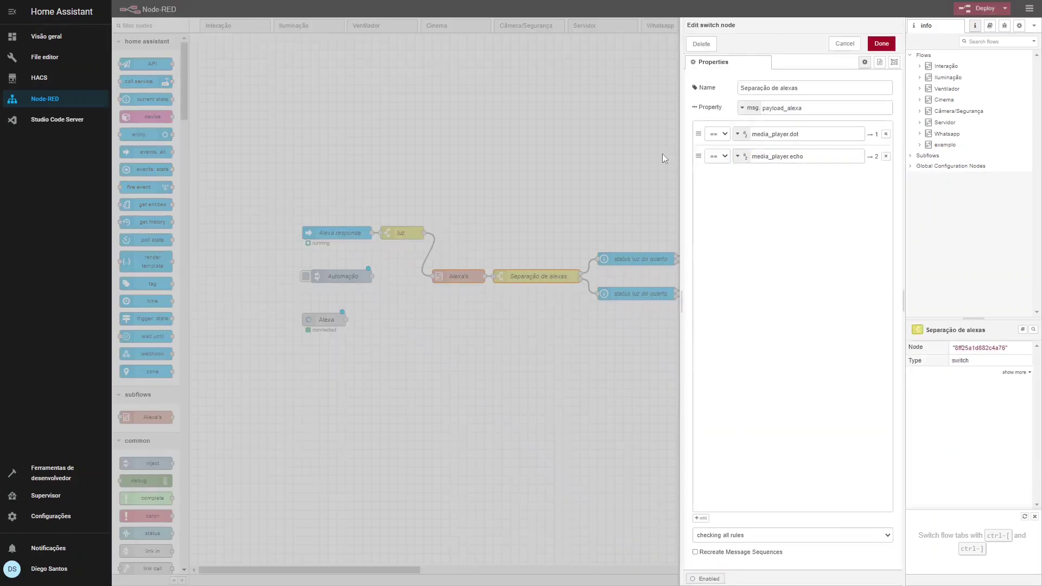
click(814, 108)
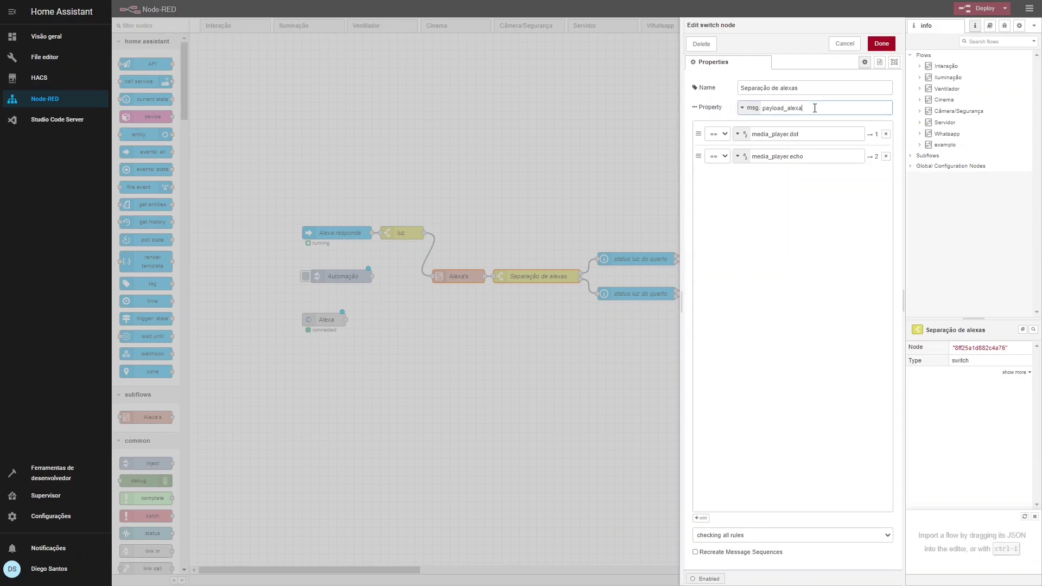
key(BackSpace)
key(BackSpace)
key(BackSpace)
text(alexa)
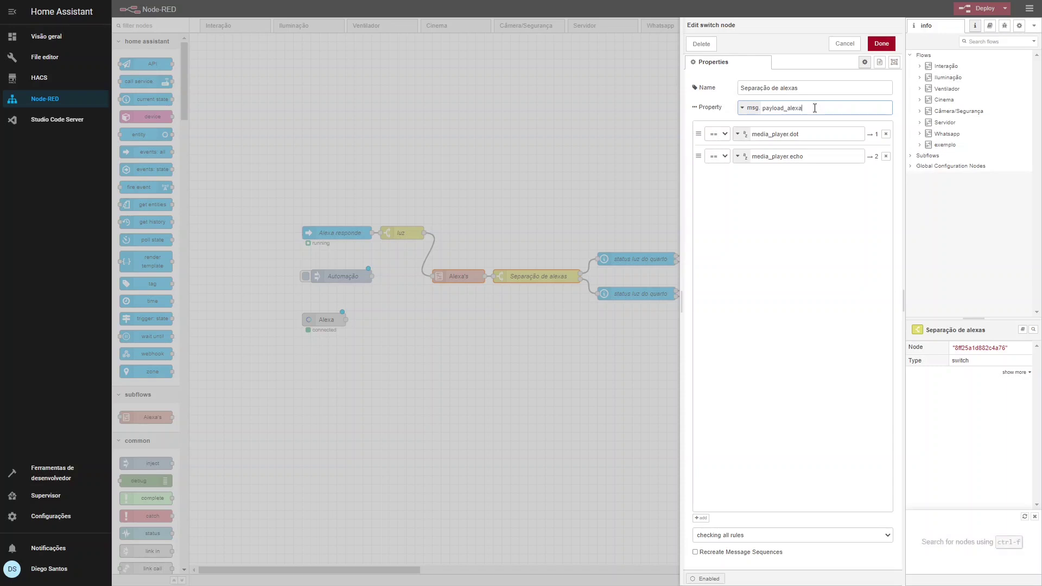
click(881, 43)
Review the exemplo flow from the Alexa responde and luz nodes through the Alexa's subflow, ending with all nodes selected.
click(428, 253)
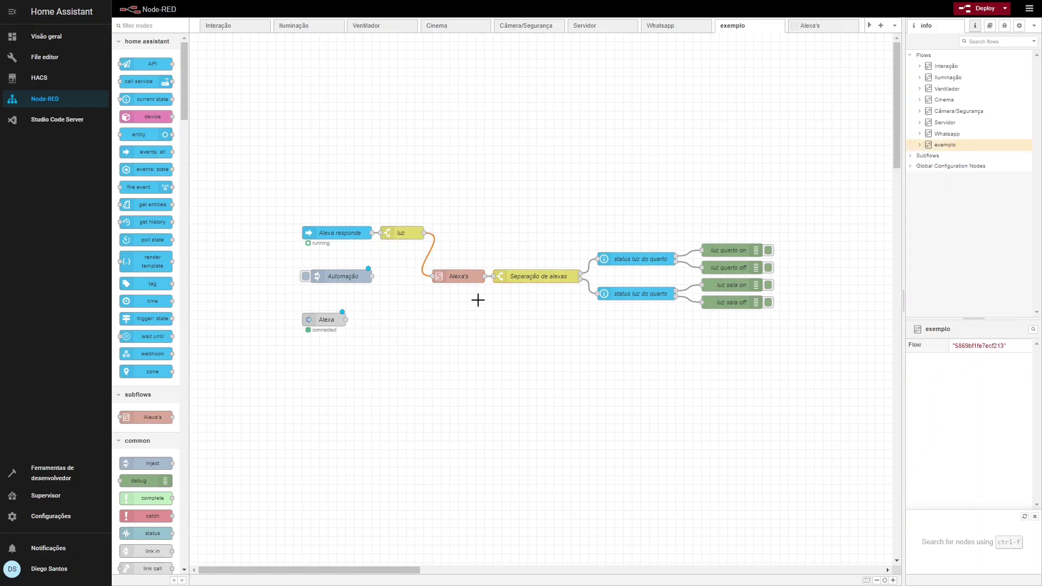
drag(514, 256, 549, 301)
drag(284, 213, 434, 253)
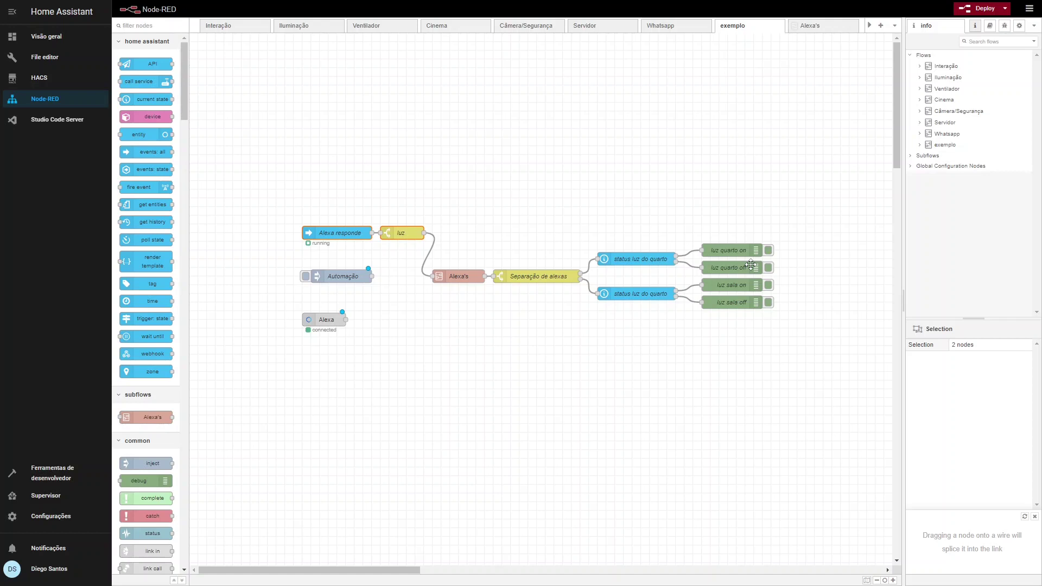
click(477, 278)
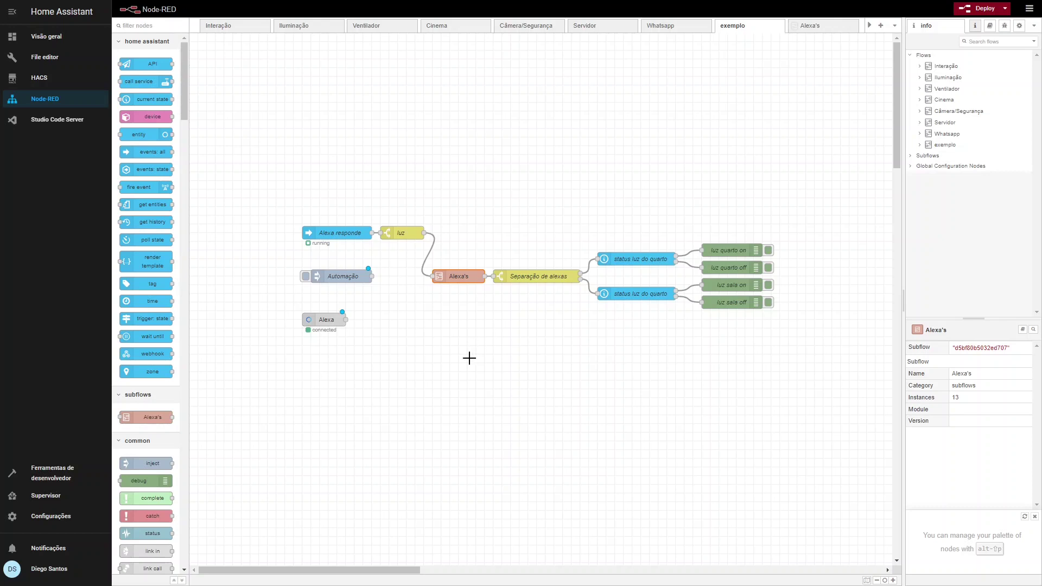
drag(243, 195, 799, 366)
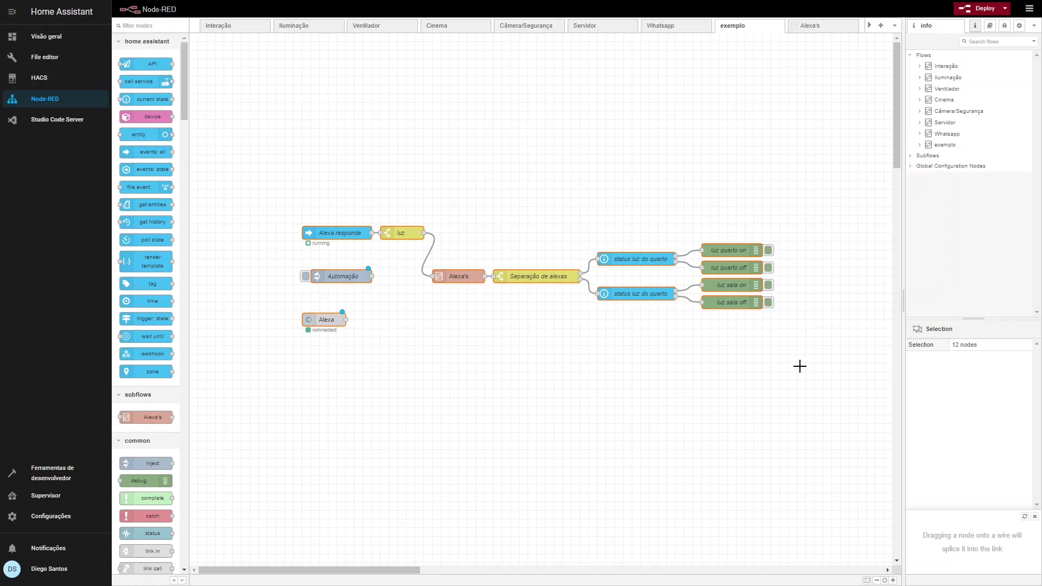
drag(390, 252, 499, 307)
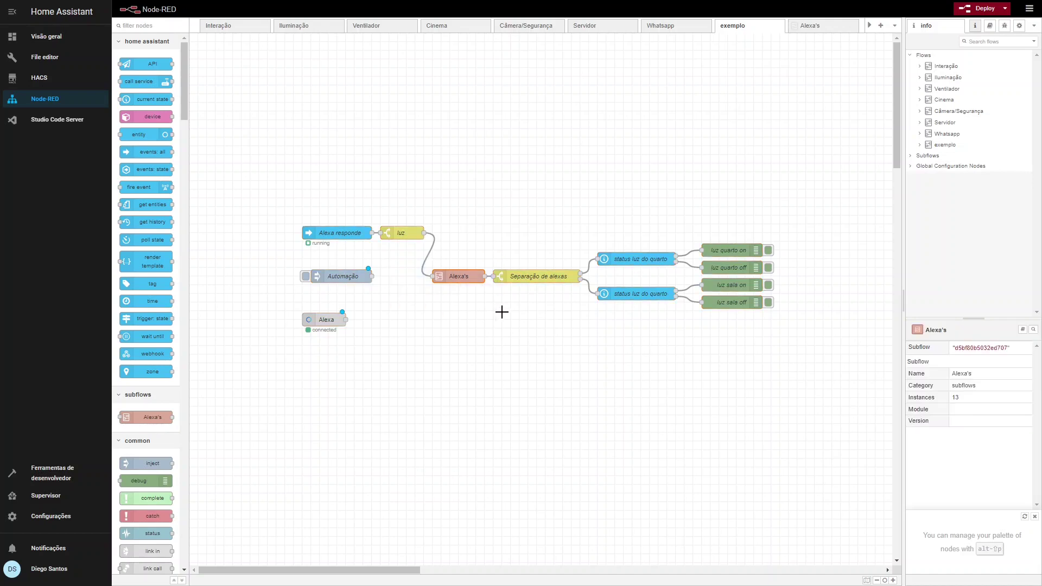
drag(210, 128, 809, 400)
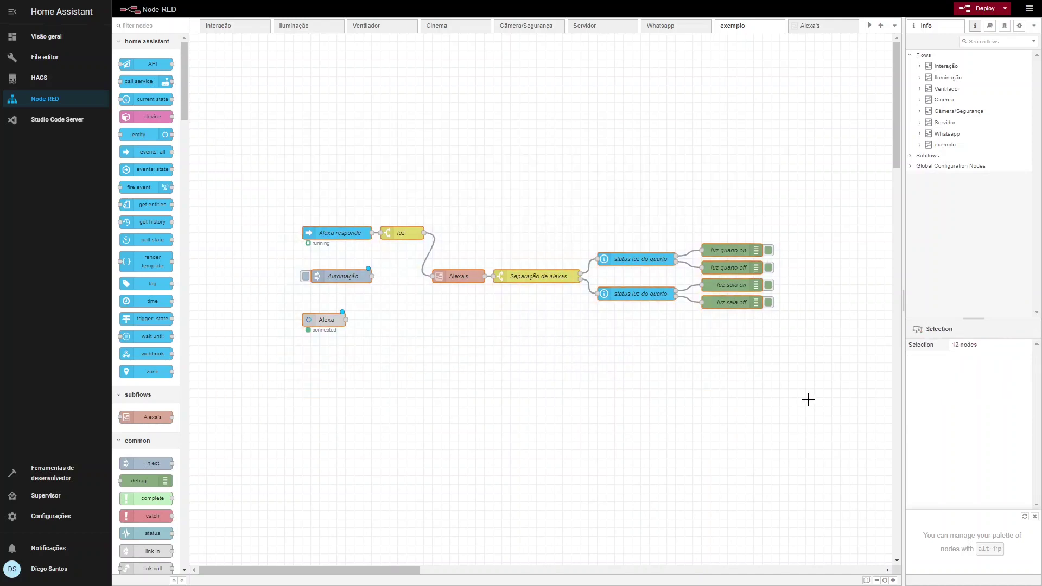